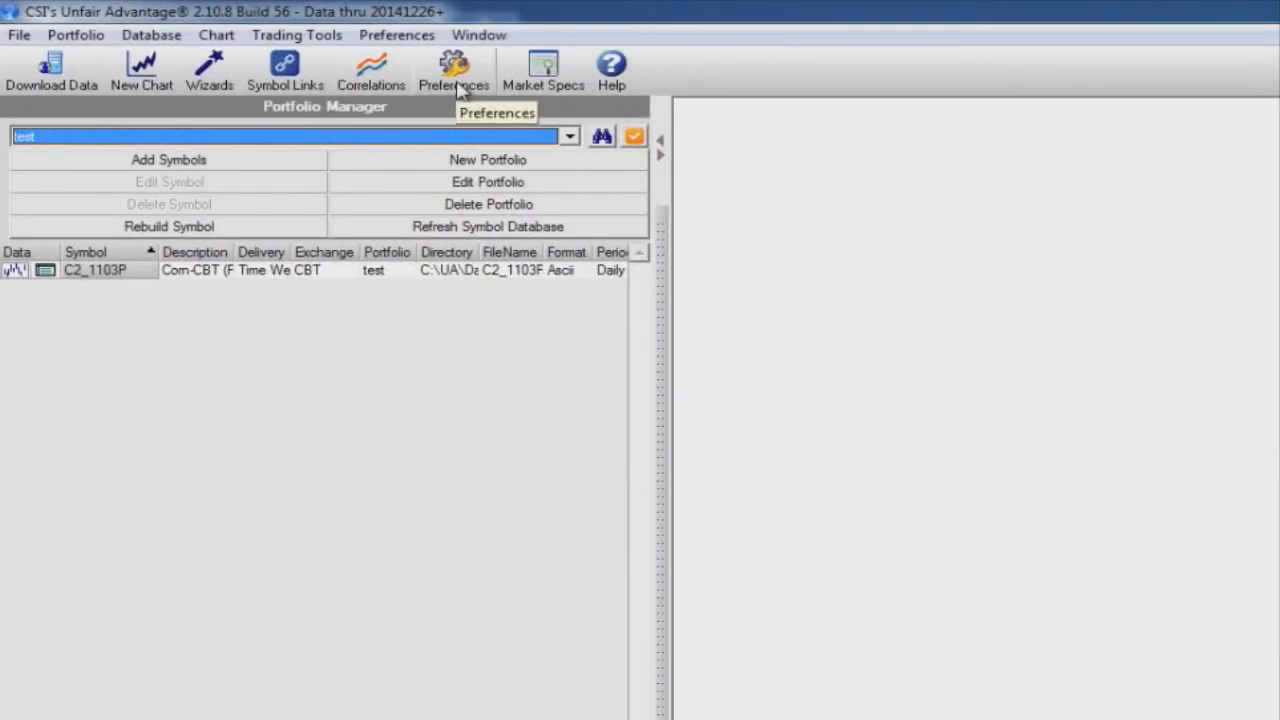
# Open the program preferences and review the account access rights, General Preferences and both Data Distribution pages
pyautogui.click(458, 90)
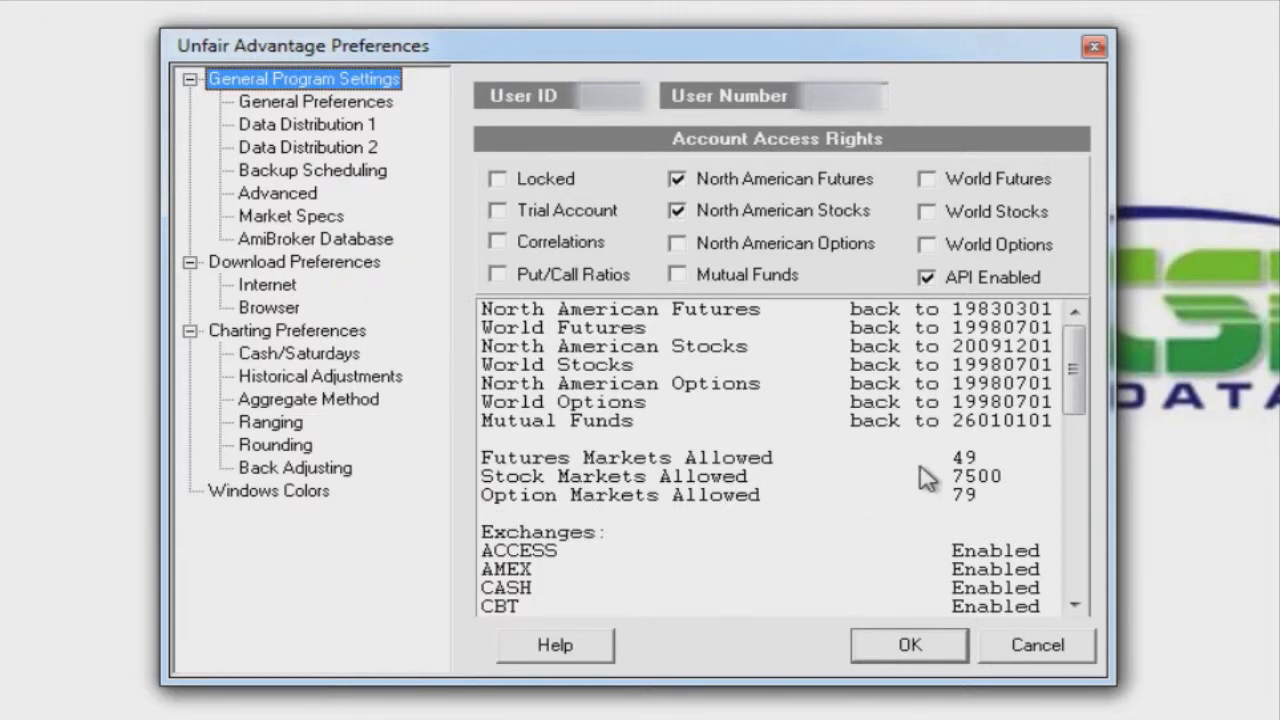
pyautogui.click(321, 105)
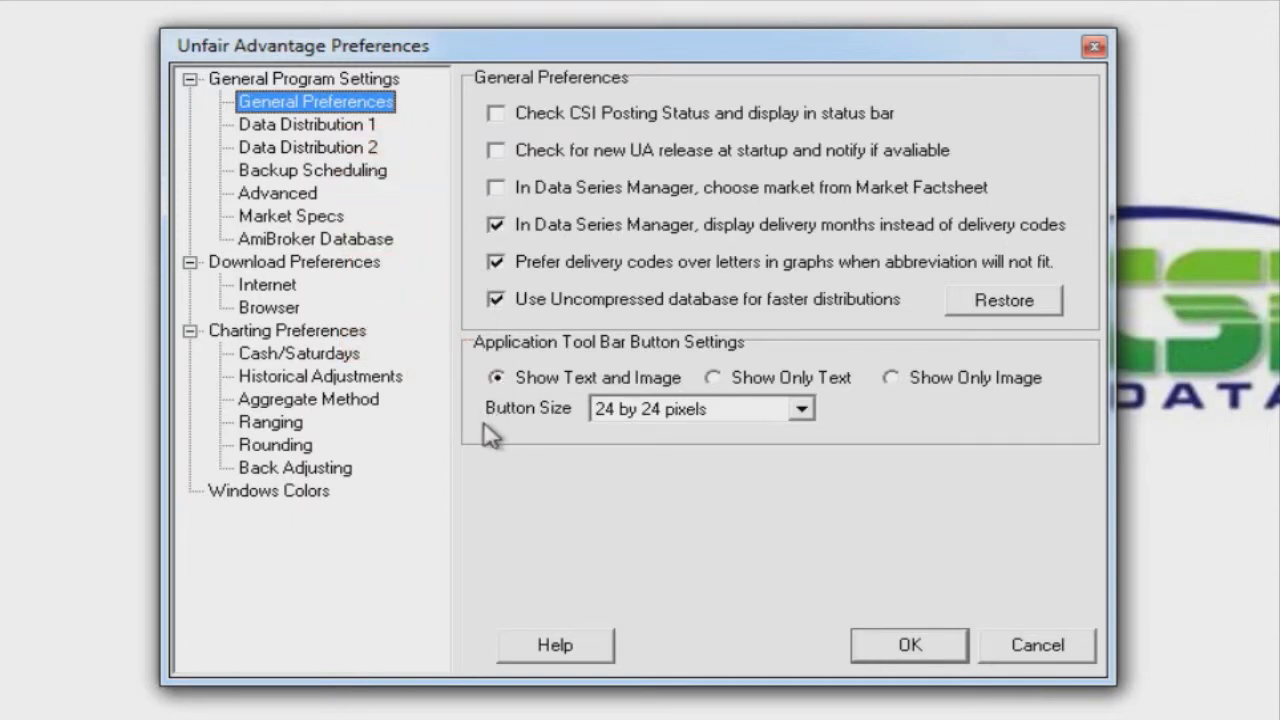
pyautogui.click(334, 136)
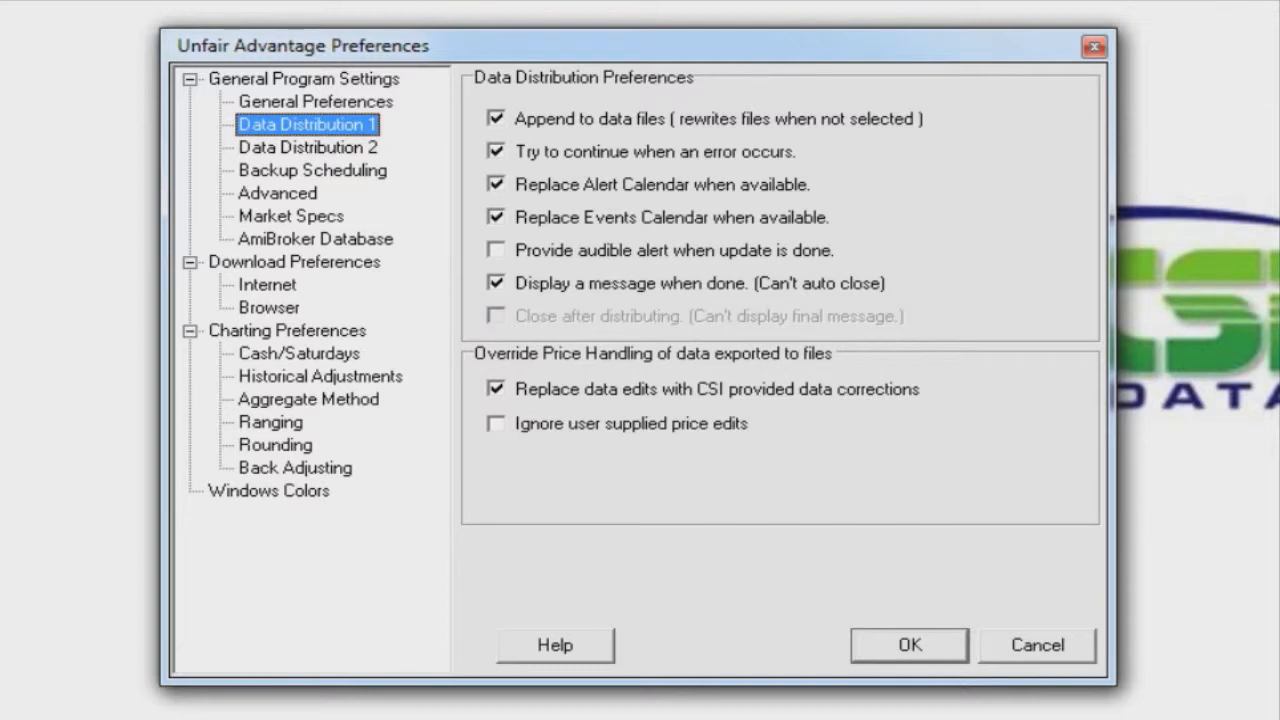
pyautogui.click(328, 150)
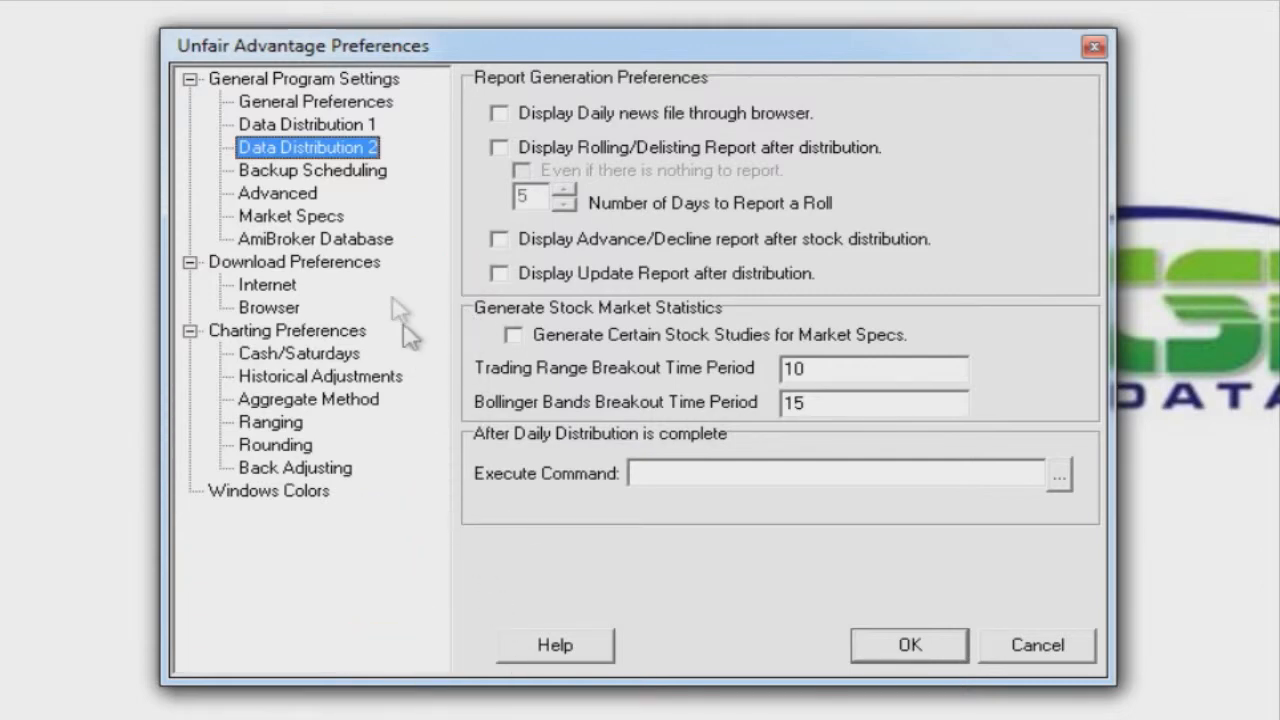
# Review the Backup Scheduling preferences, including the available frequencies for automatic portfolio backup
pyautogui.click(356, 174)
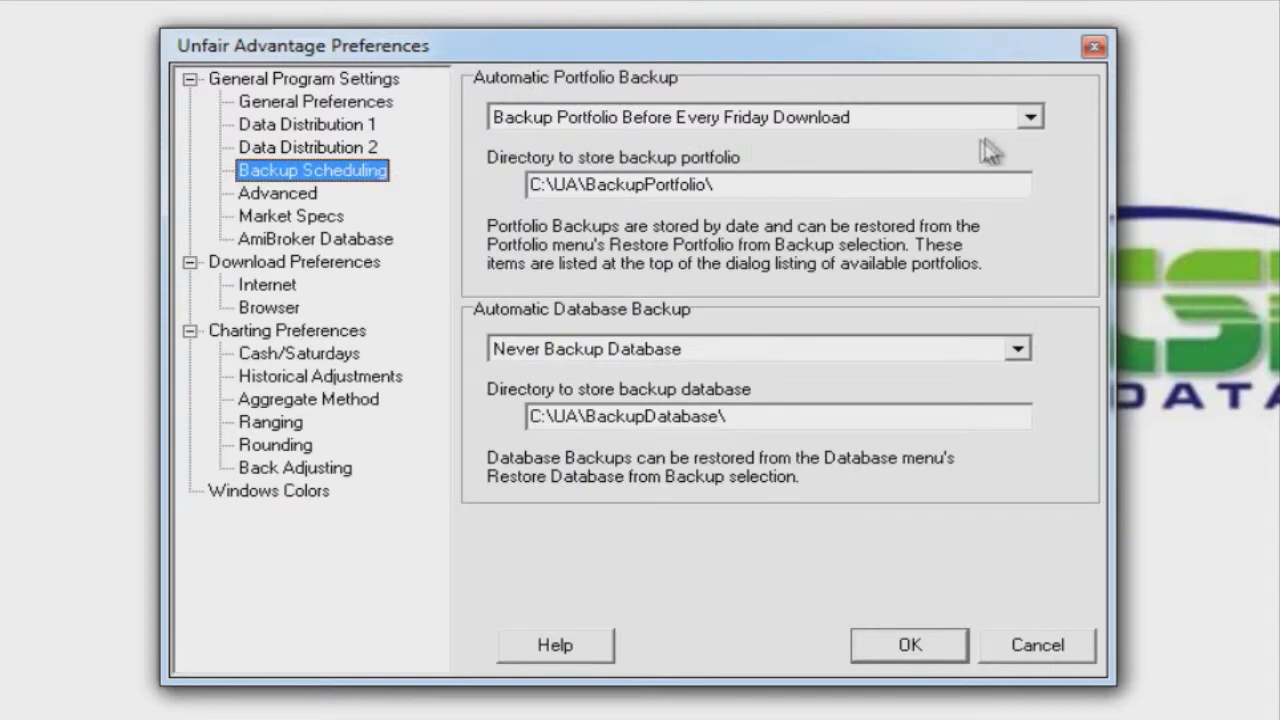
pyautogui.click(1028, 120)
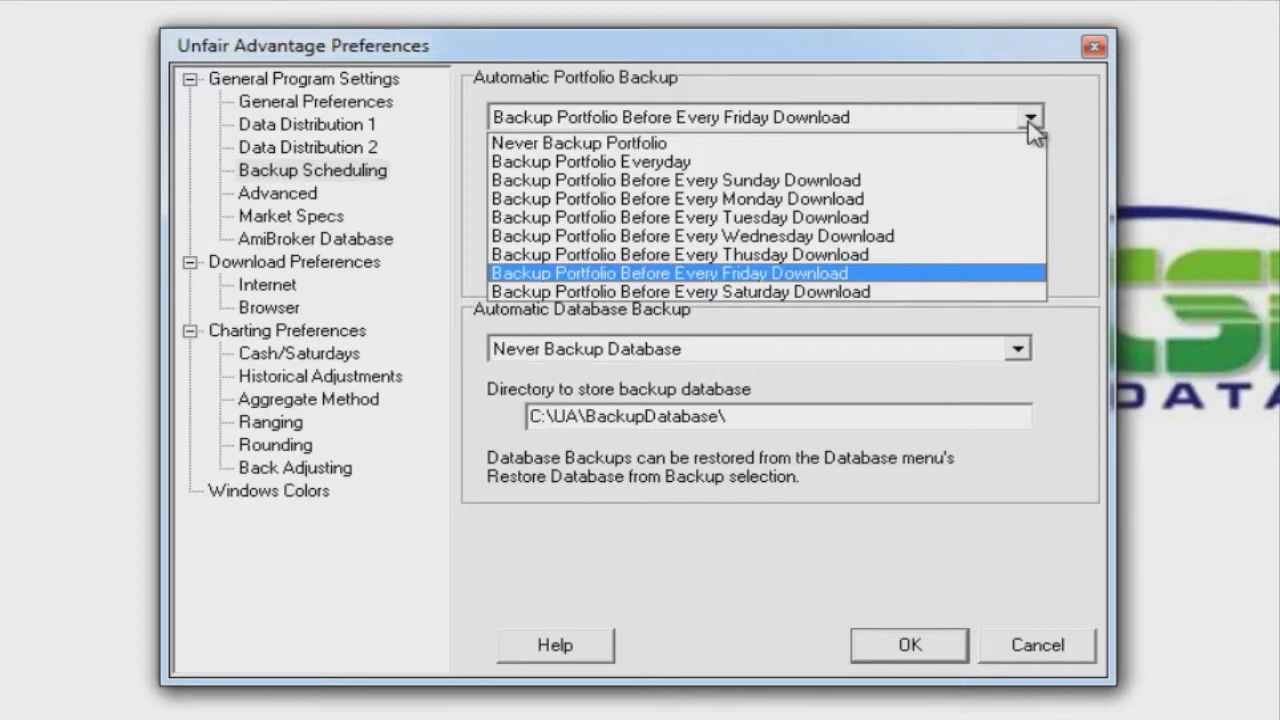
pyautogui.click(1029, 120)
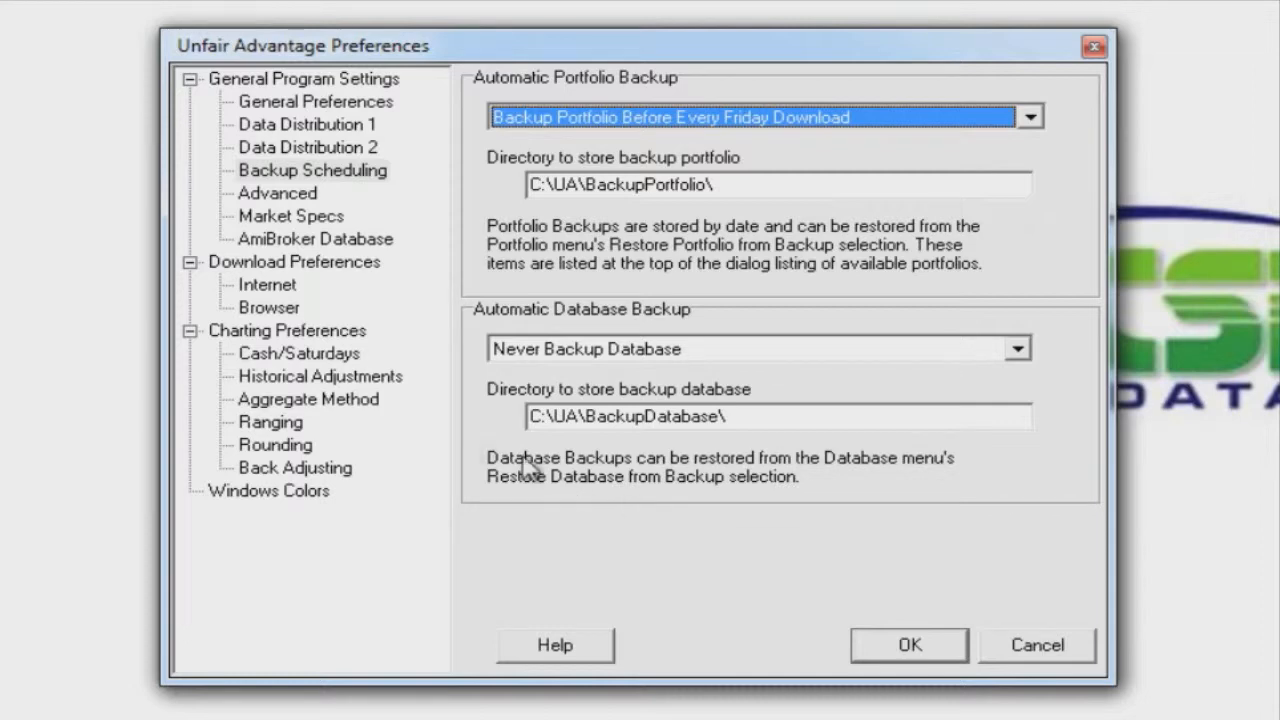
# Review the Advanced, Market Specs and AmiBroker Database preferences
pyautogui.click(299, 198)
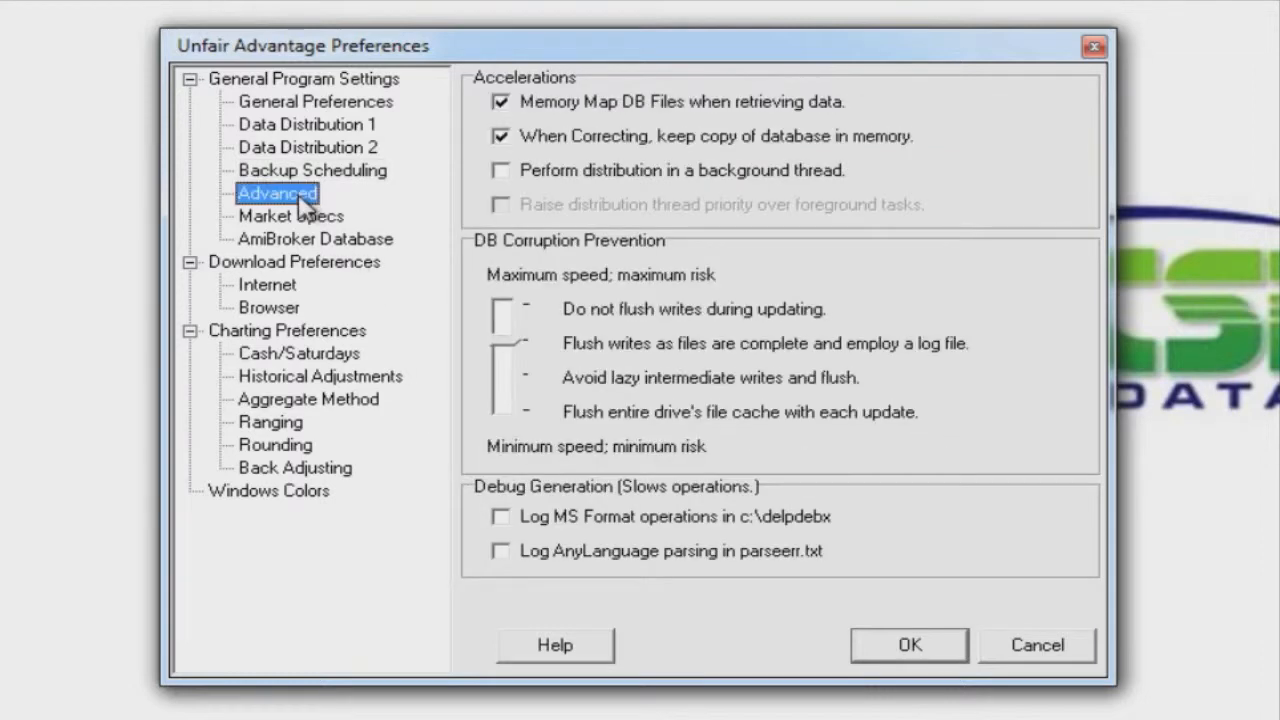
pyautogui.click(301, 222)
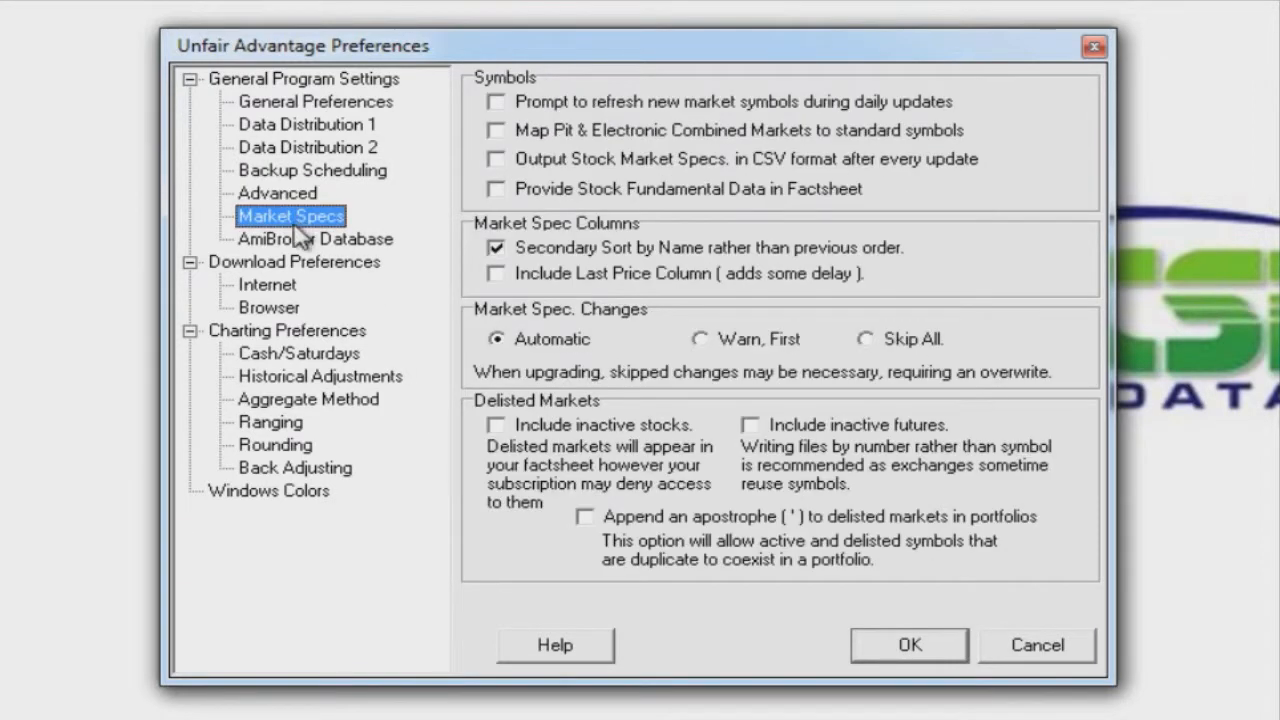
pyautogui.click(300, 245)
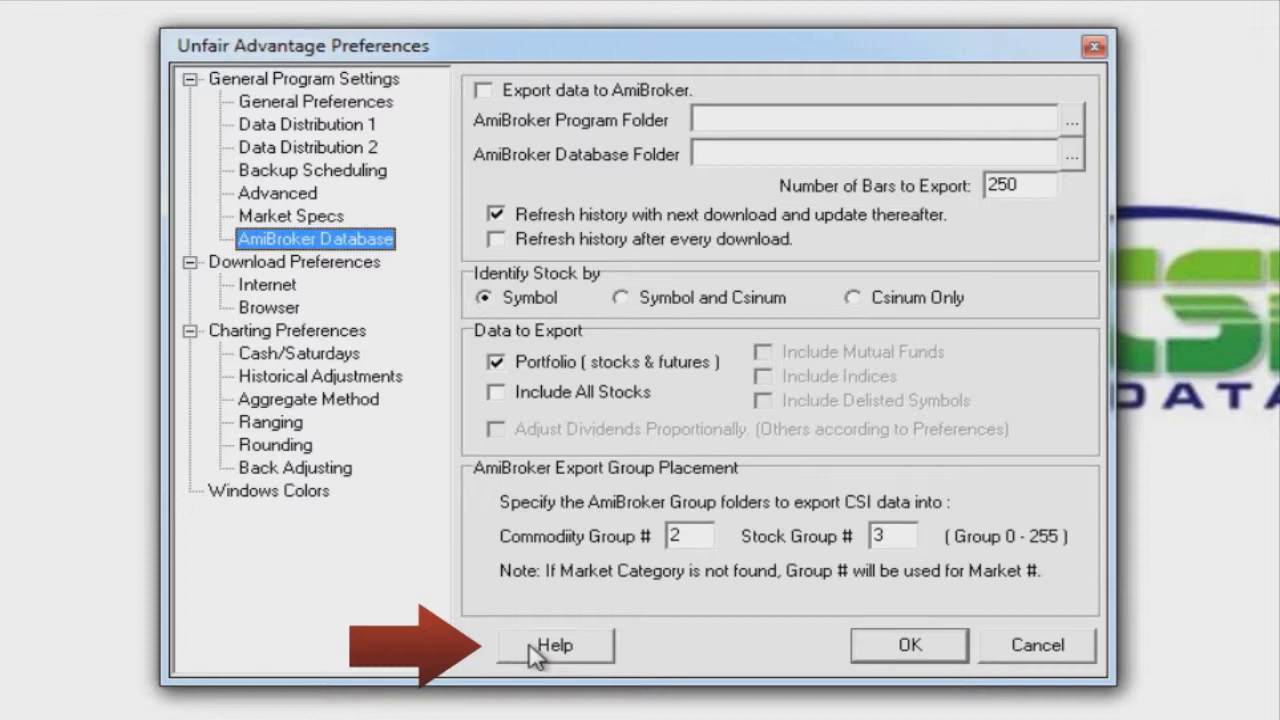
# Review the Download Preferences and their Internet server settings
pyautogui.click(366, 270)
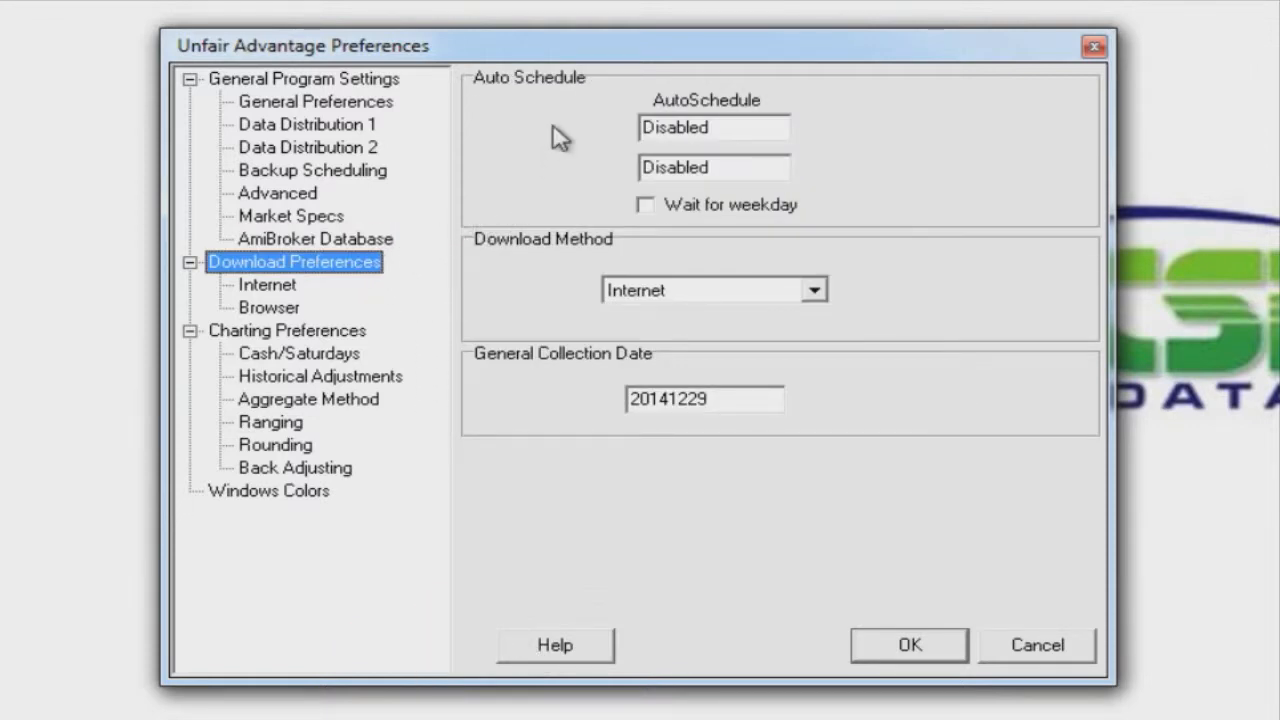
pyautogui.click(285, 288)
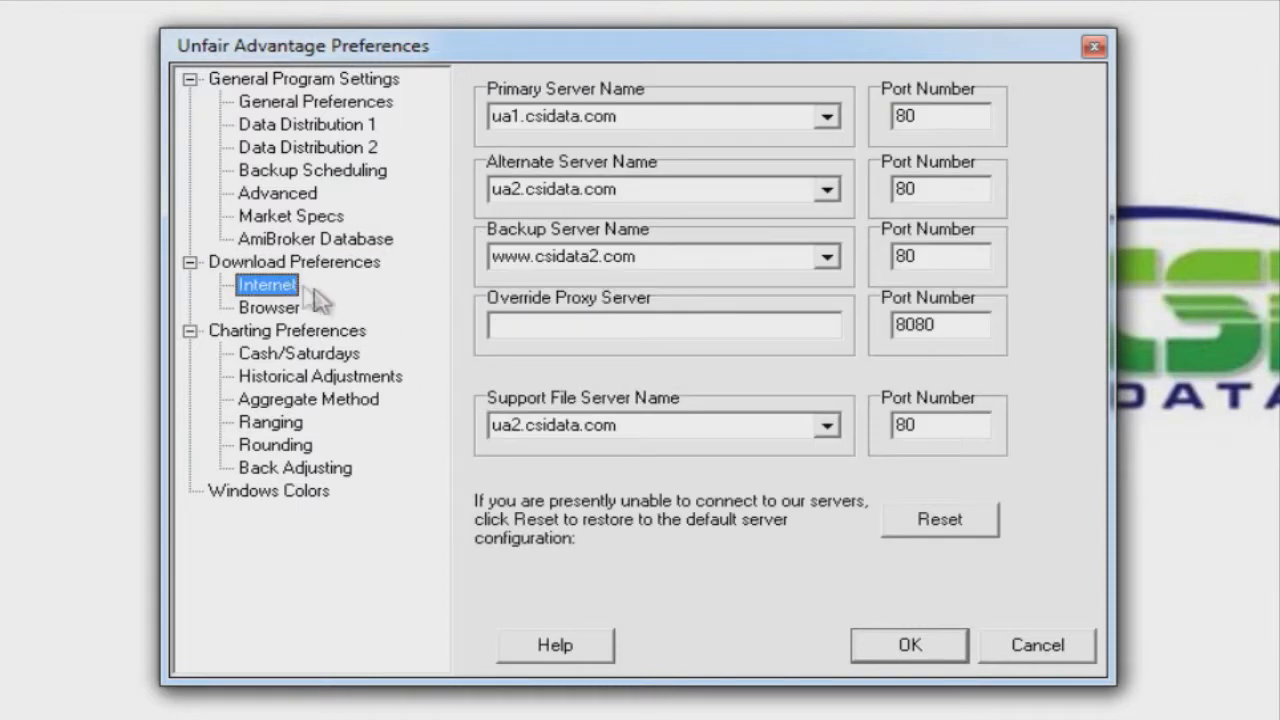
# Review the general Charting Preferences, along with the Cash/Saturdays and Historical Adjustments settings
pyautogui.click(358, 338)
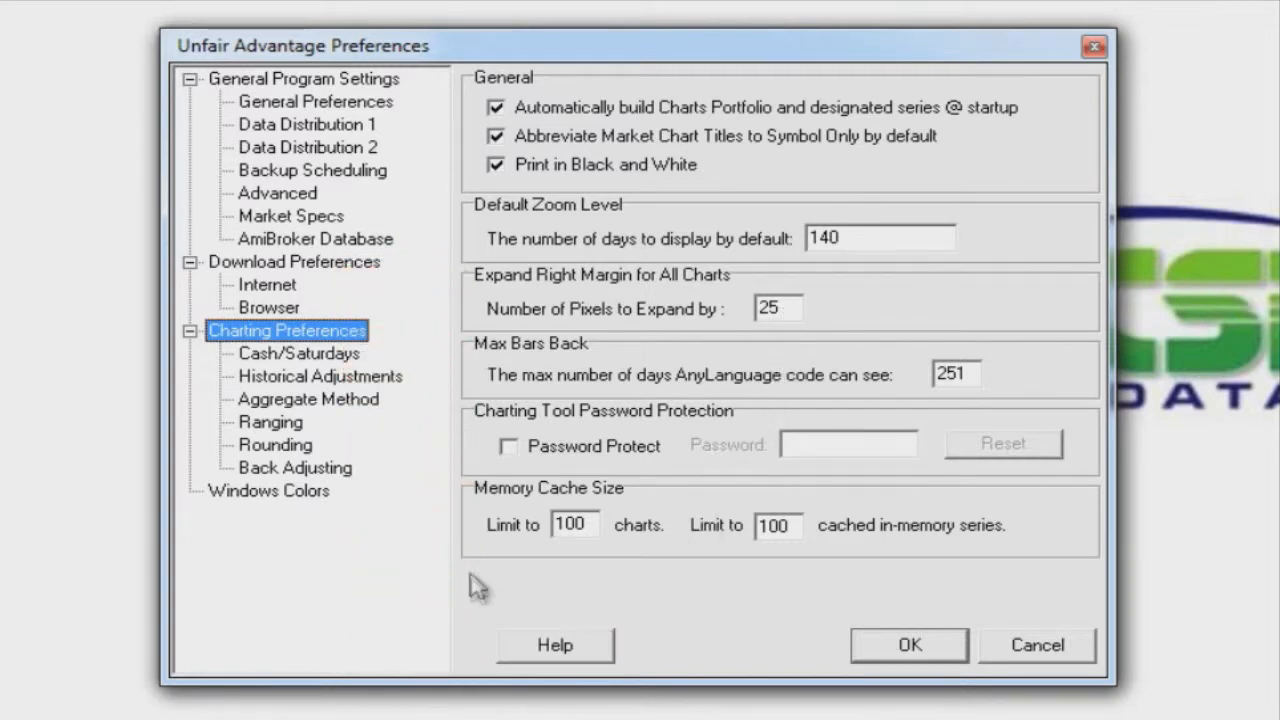
pyautogui.click(354, 356)
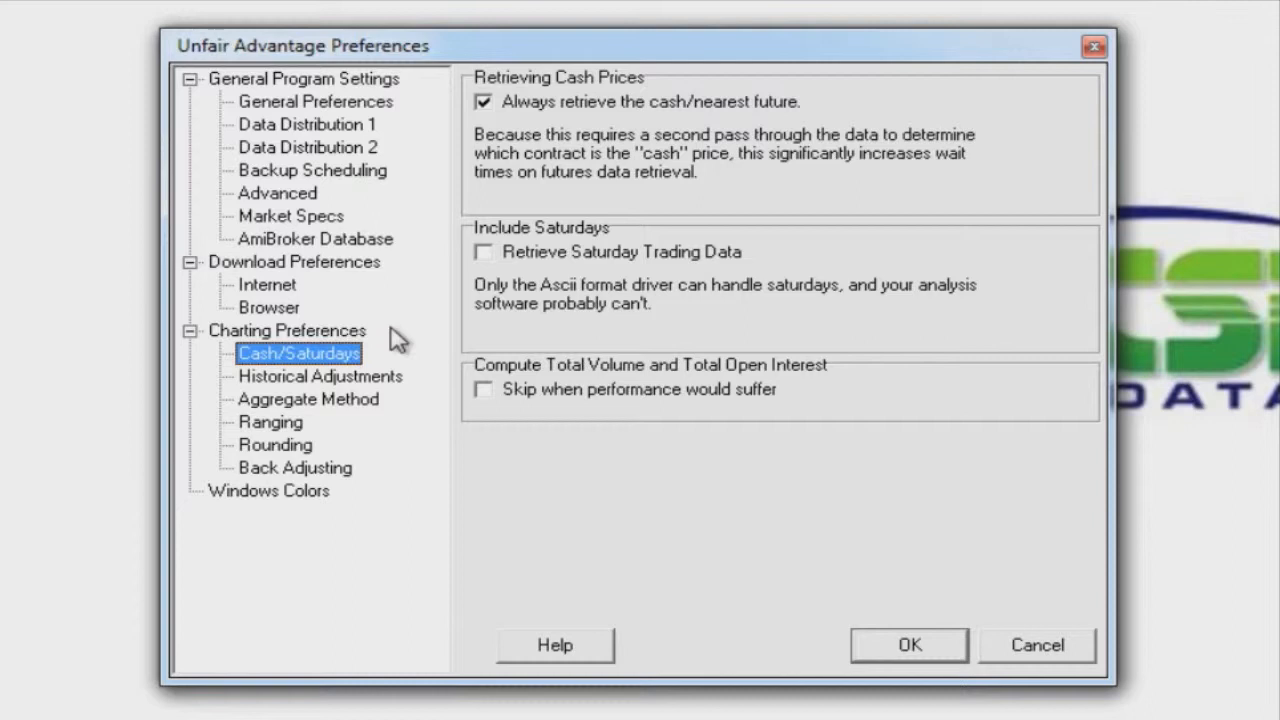
pyautogui.click(372, 382)
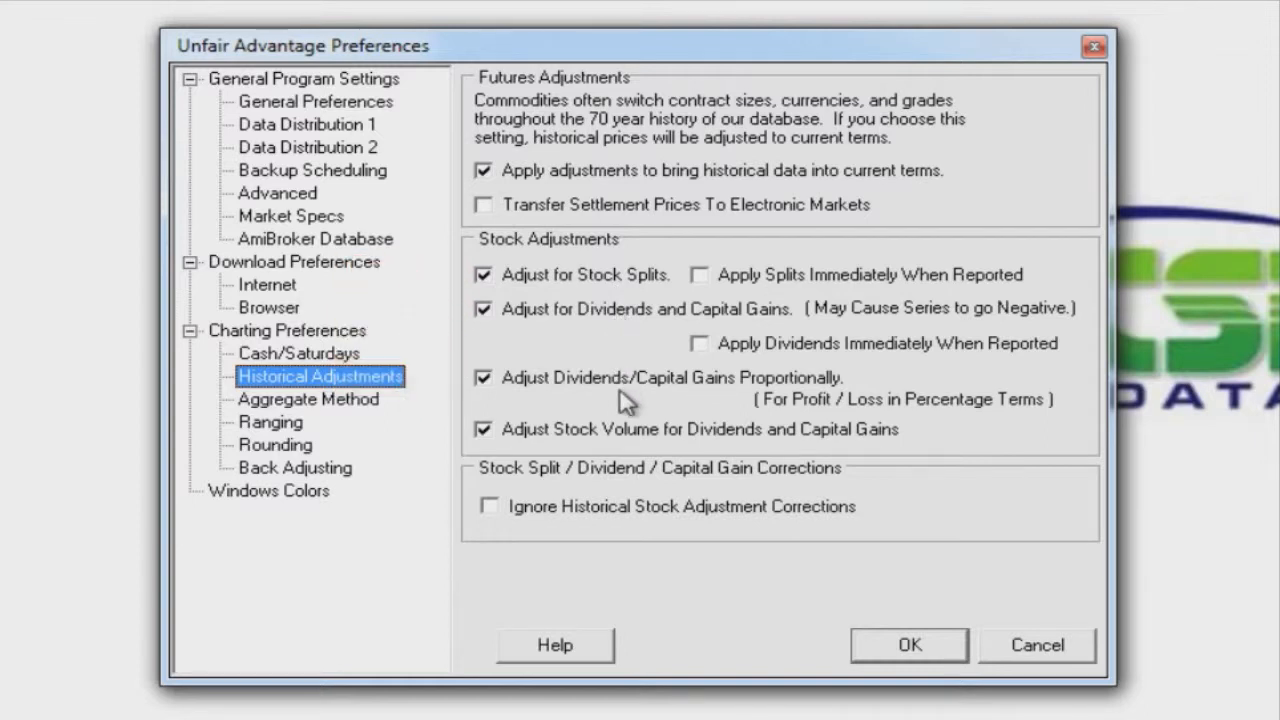
# Review the Aggregate Method preferences, including the choices for computing volume and for the assigned weekday
pyautogui.click(365, 402)
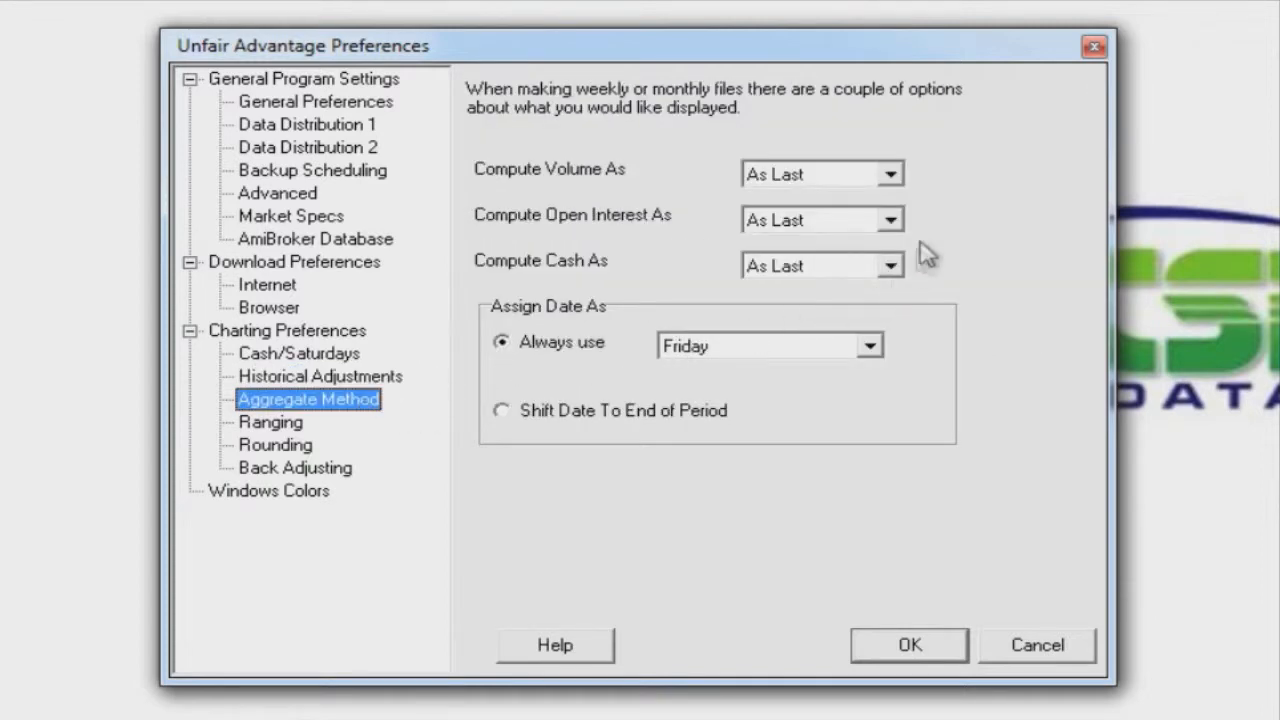
pyautogui.click(890, 176)
pyautogui.click(891, 177)
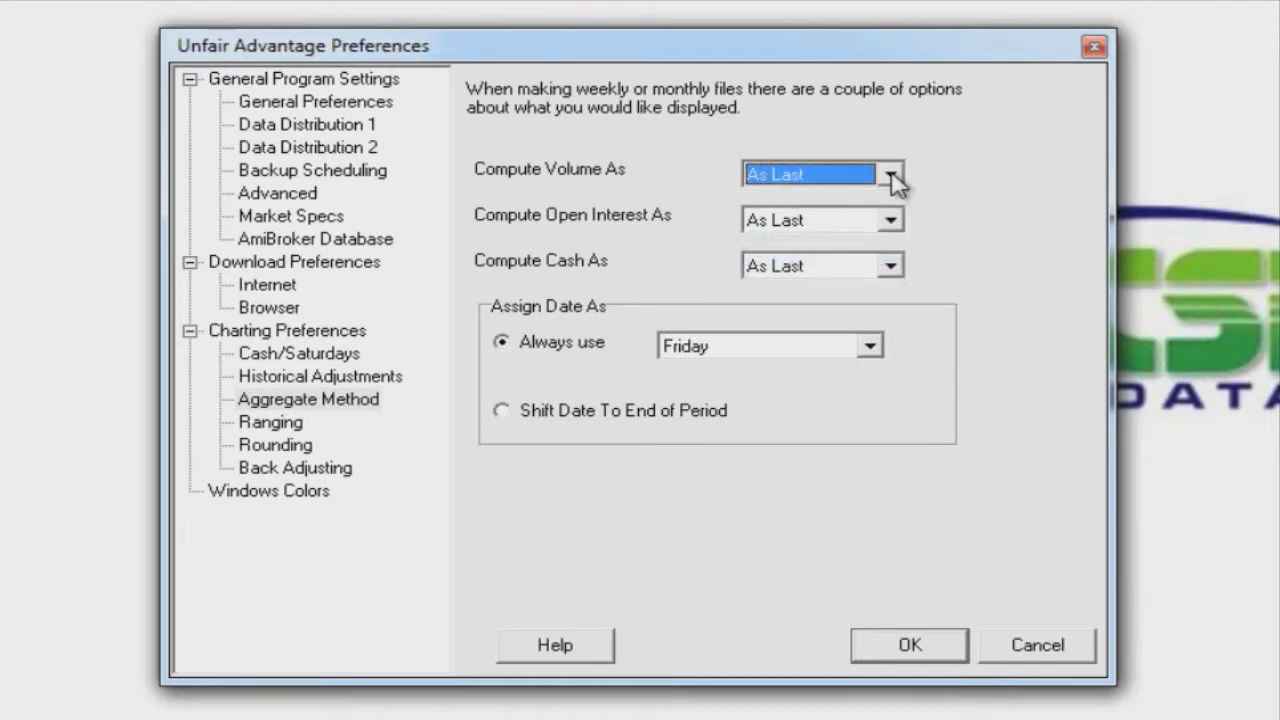
pyautogui.click(869, 347)
pyautogui.click(872, 348)
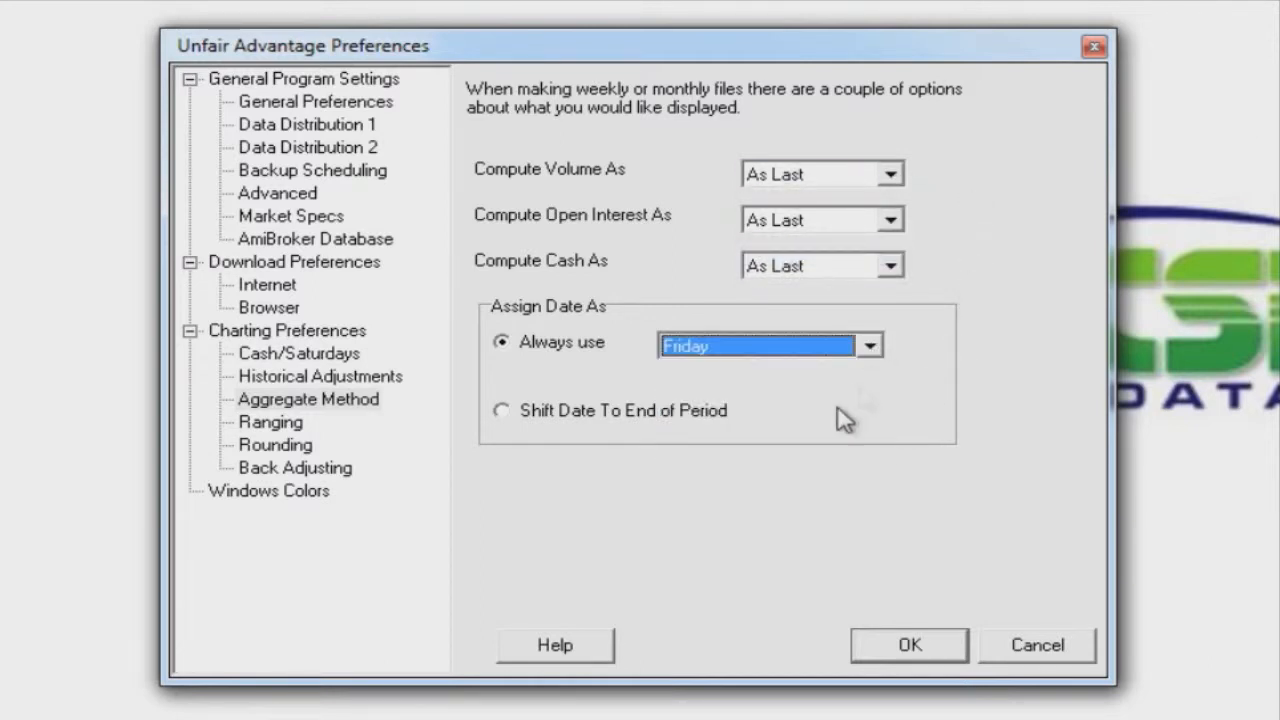
# Review the Ranging, Rounding and Back Adjusting preferences, and close the preferences without saving
pyautogui.click(272, 424)
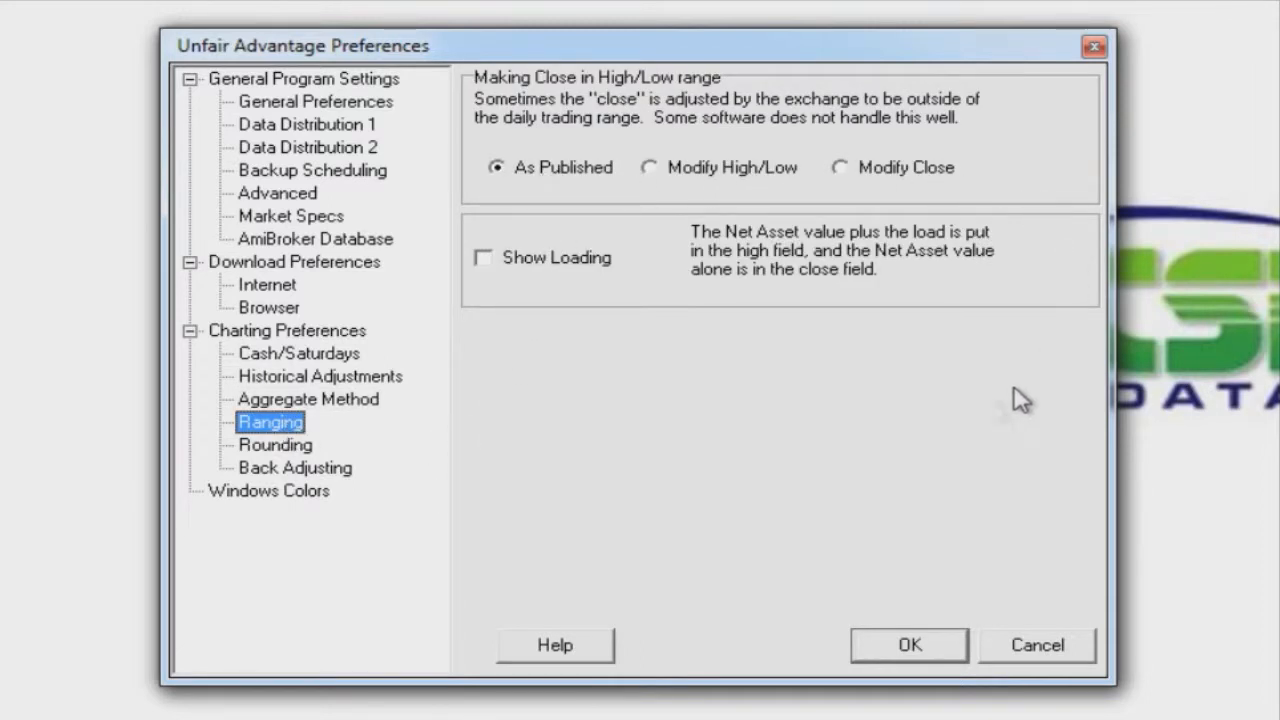
pyautogui.click(272, 445)
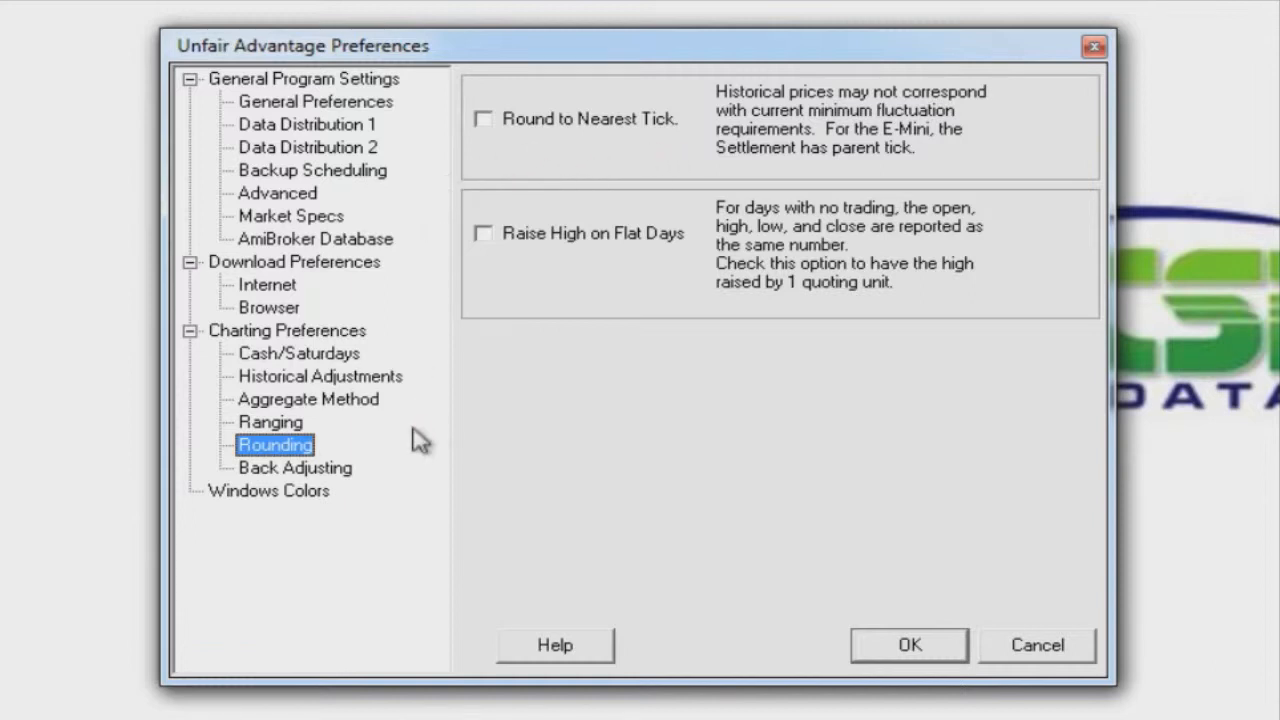
pyautogui.click(317, 466)
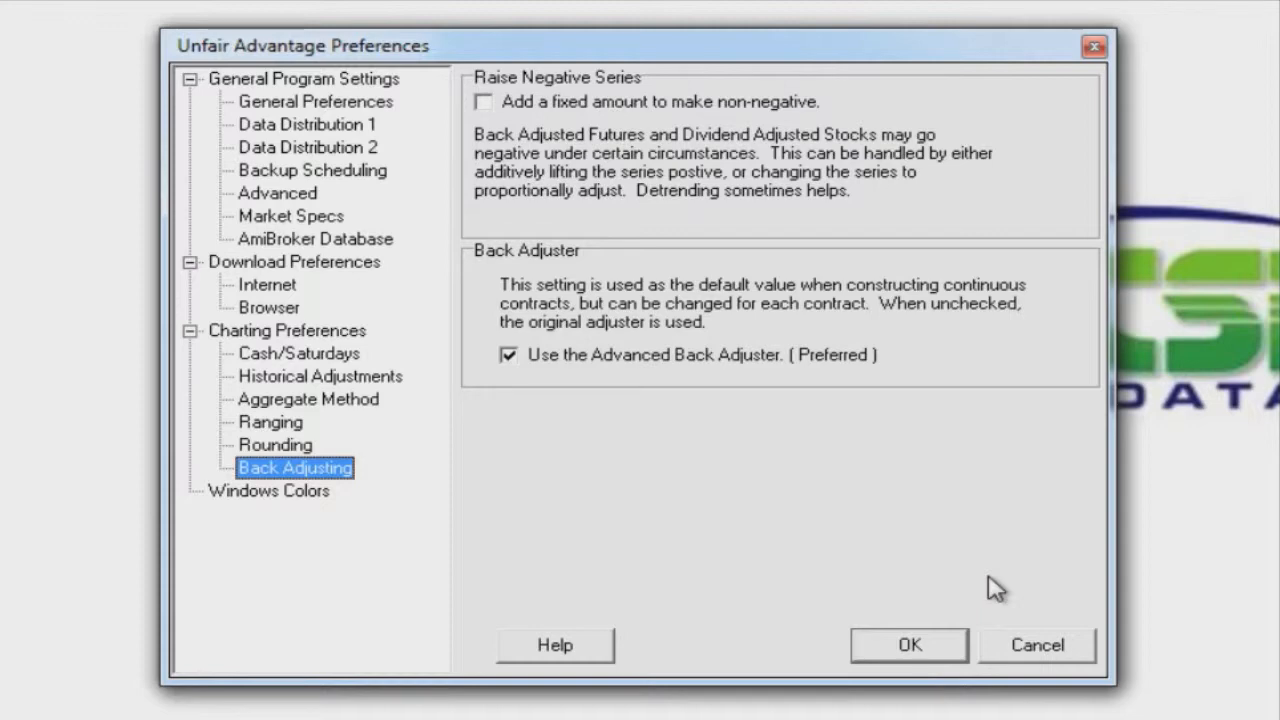
pyautogui.click(1005, 643)
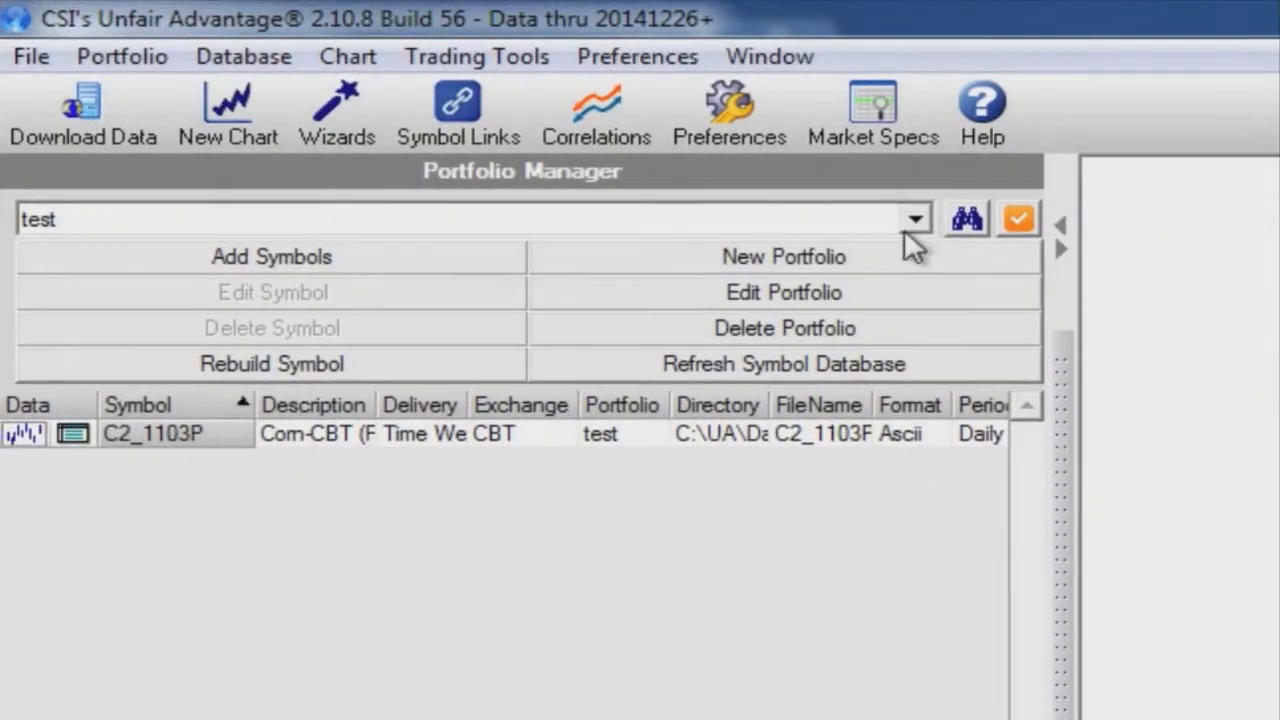
# Look over the available portfolios, open the test portfolio for editing and review its General settings
pyautogui.click(915, 220)
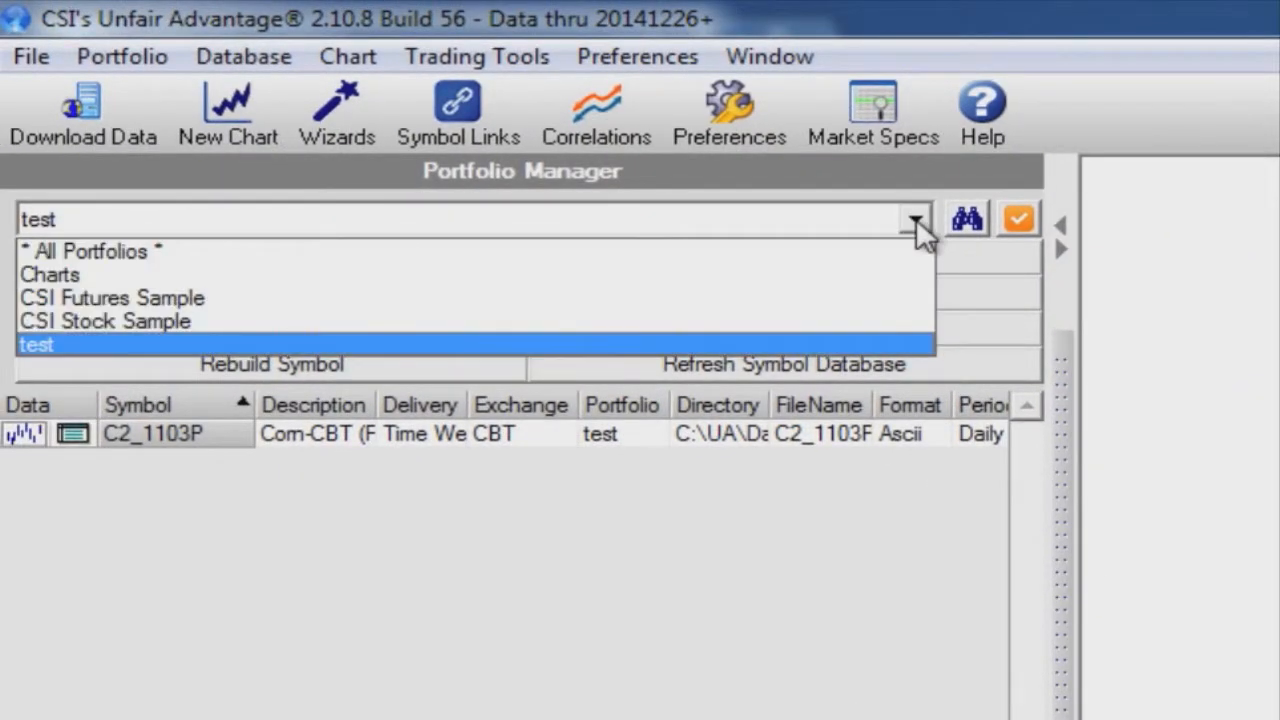
pyautogui.click(916, 218)
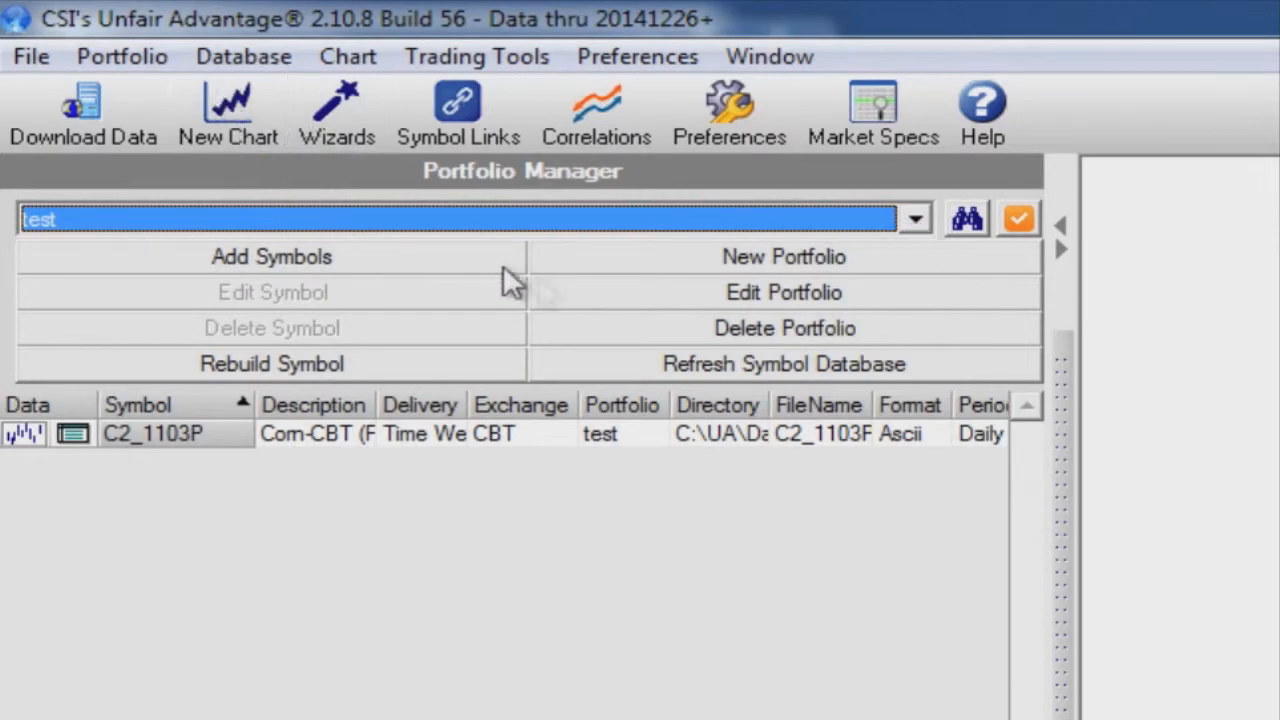
pyautogui.click(723, 295)
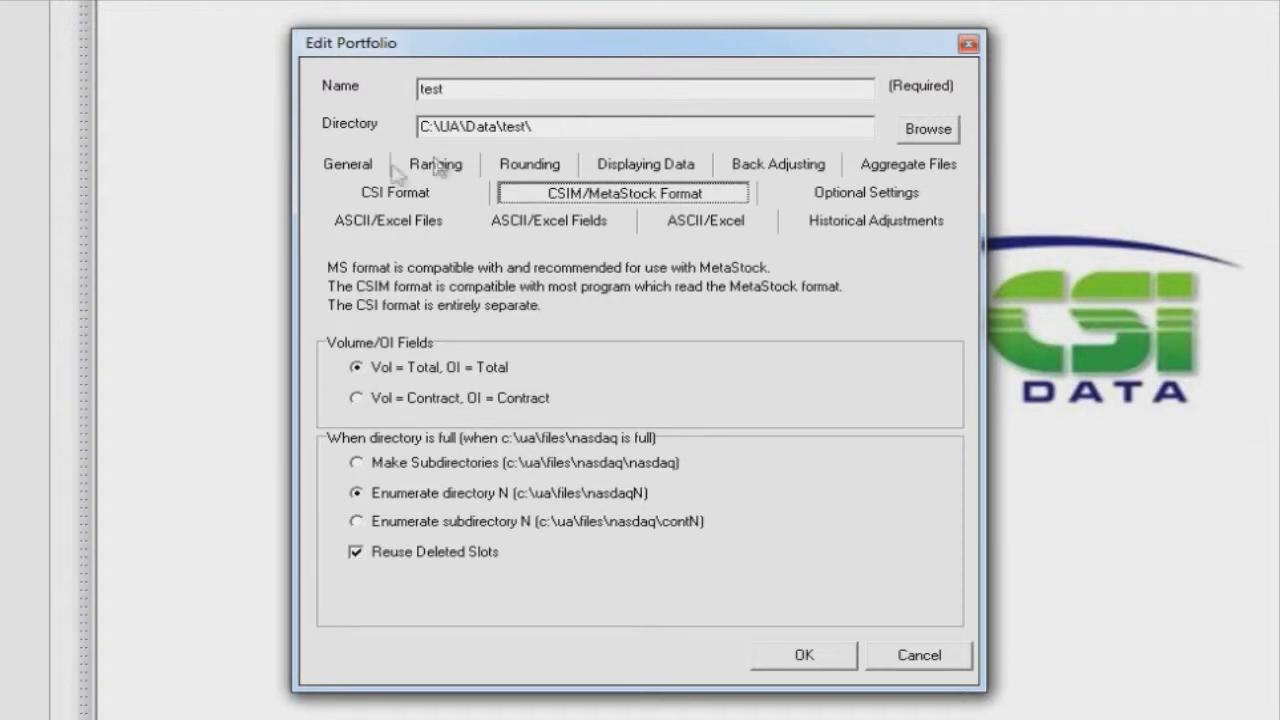
pyautogui.click(348, 168)
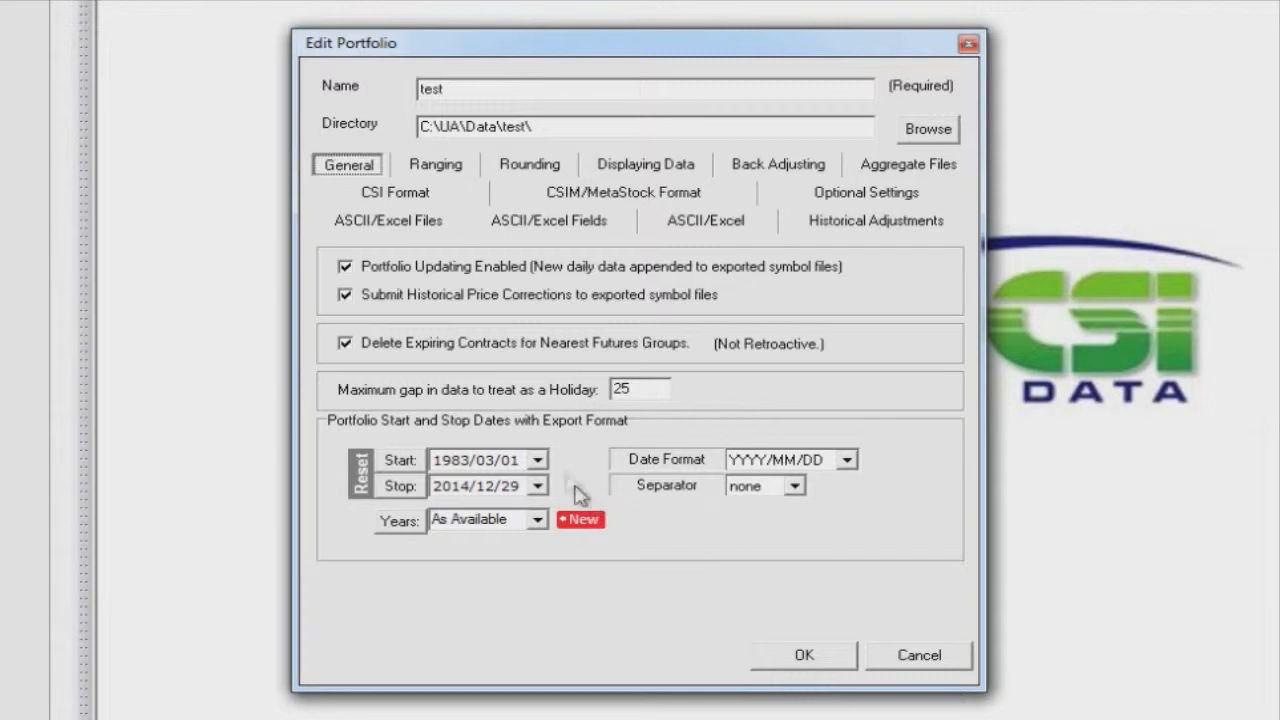
# Review the test portfolio's Ranging, Rounding and Displaying Data settings
pyautogui.click(462, 170)
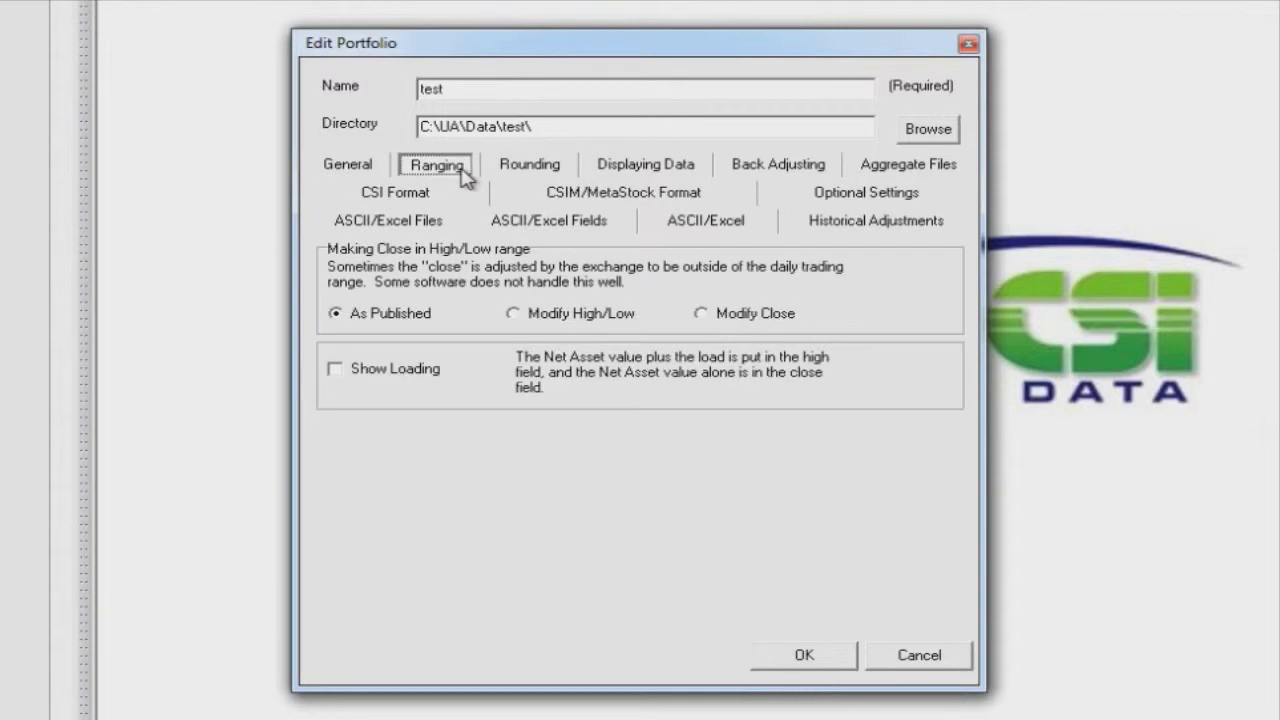
pyautogui.click(528, 166)
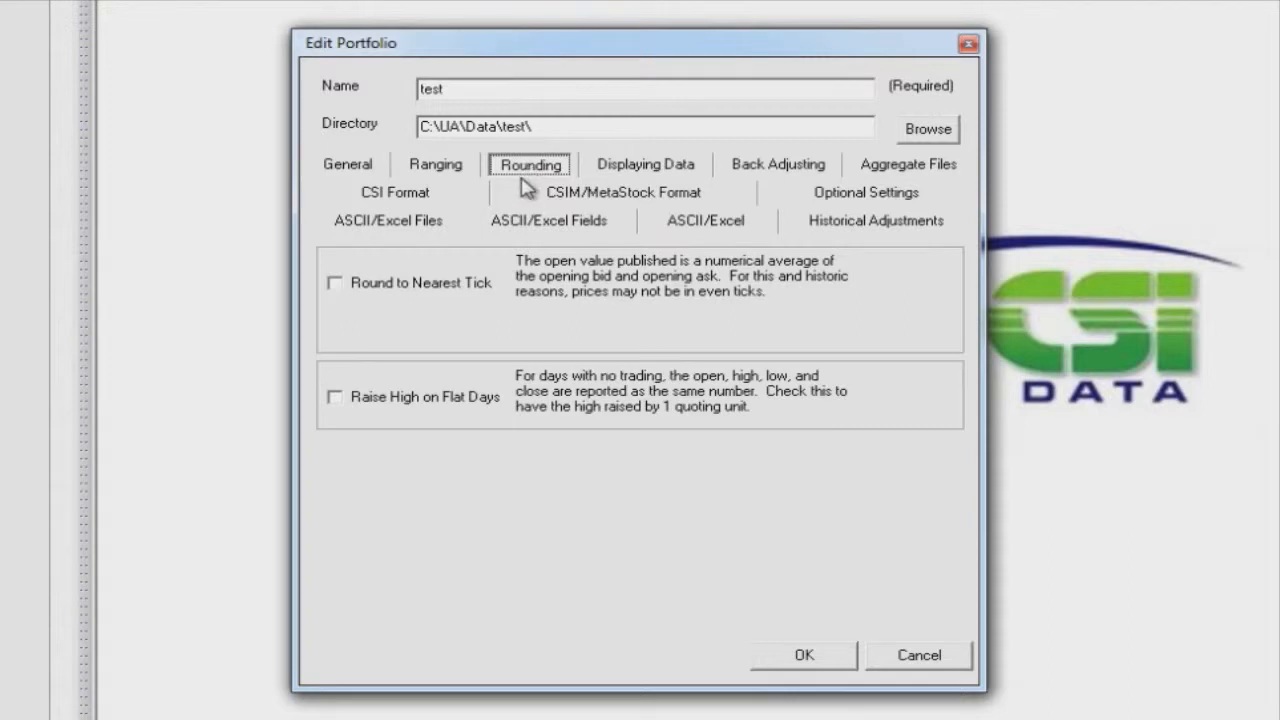
pyautogui.click(643, 172)
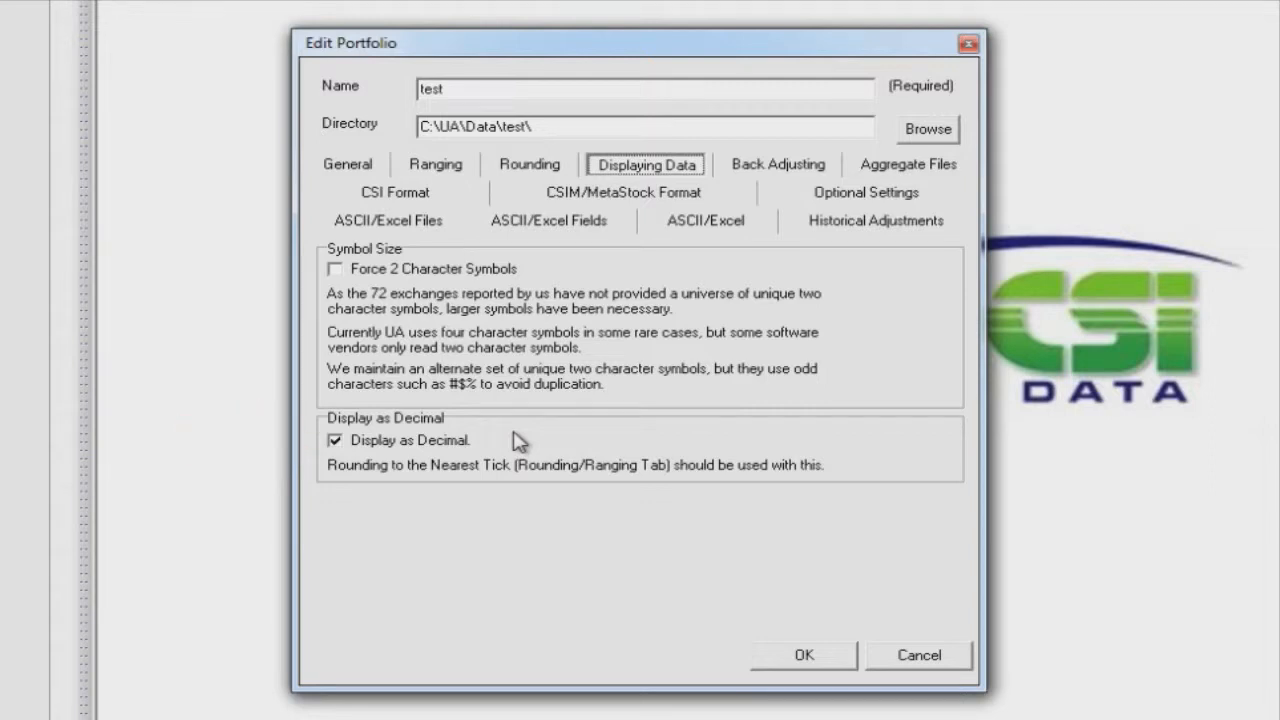
# Review the test portfolio's Back Adjusting, Aggregate Files, Optional Settings and Historical Adjustments
pyautogui.click(752, 170)
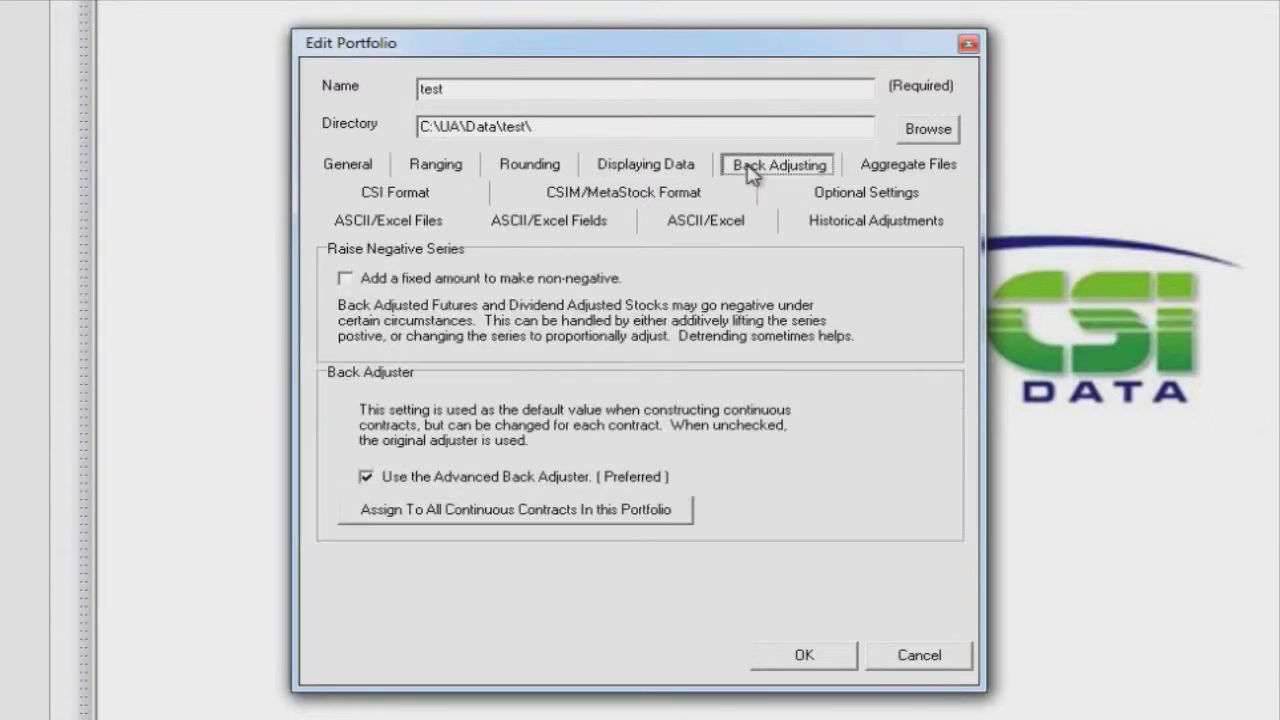
pyautogui.click(882, 170)
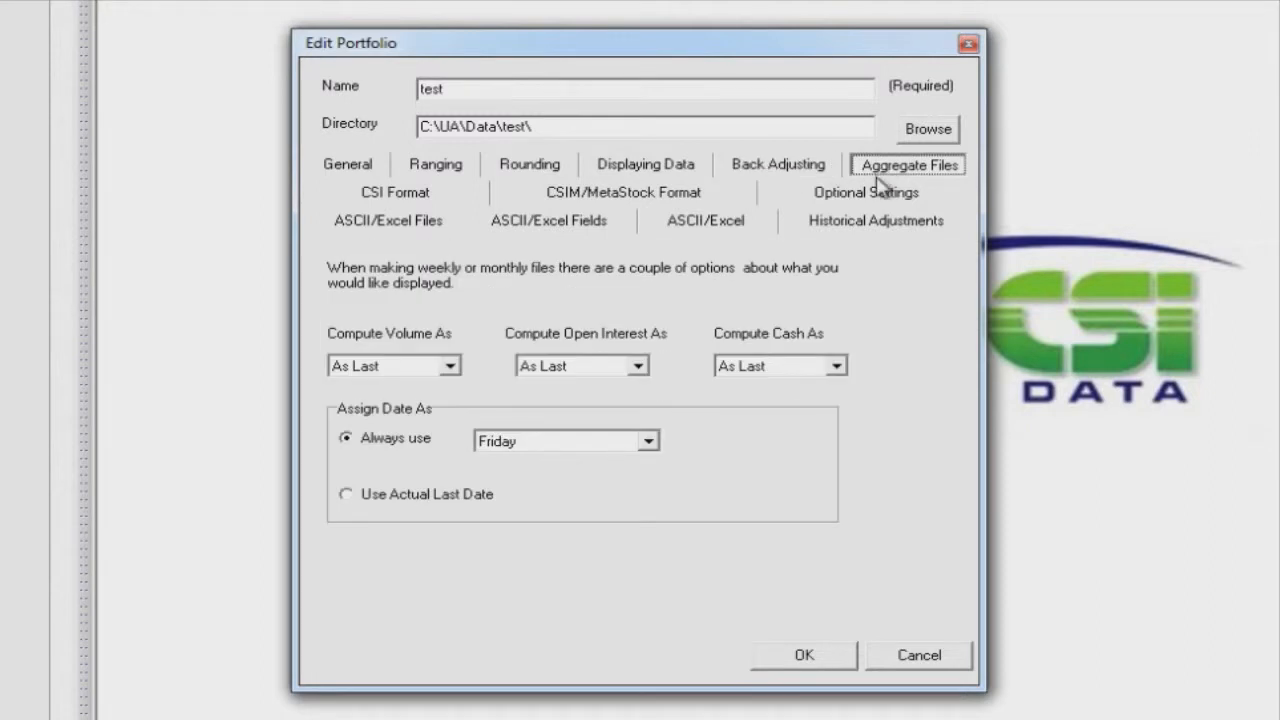
pyautogui.click(884, 200)
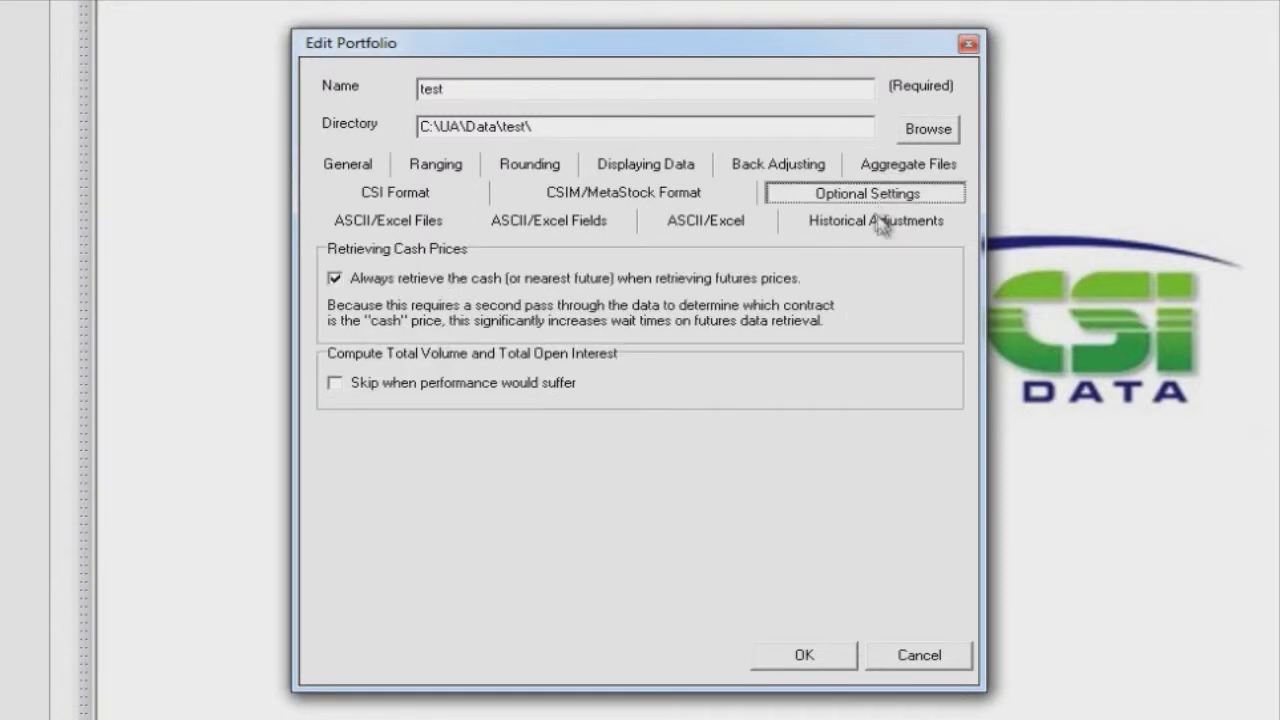
pyautogui.click(883, 230)
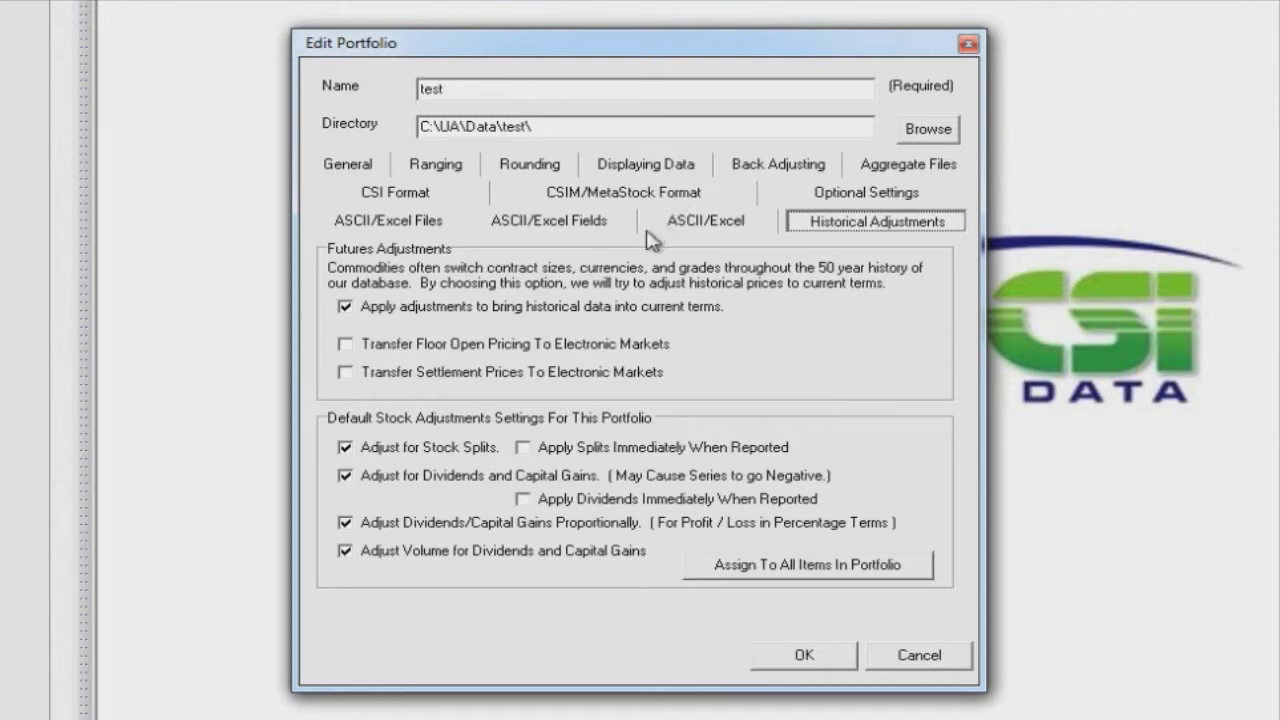
# Review the test portfolio's ASCII/Excel settings, including the available ways to handle holidays
pyautogui.click(703, 224)
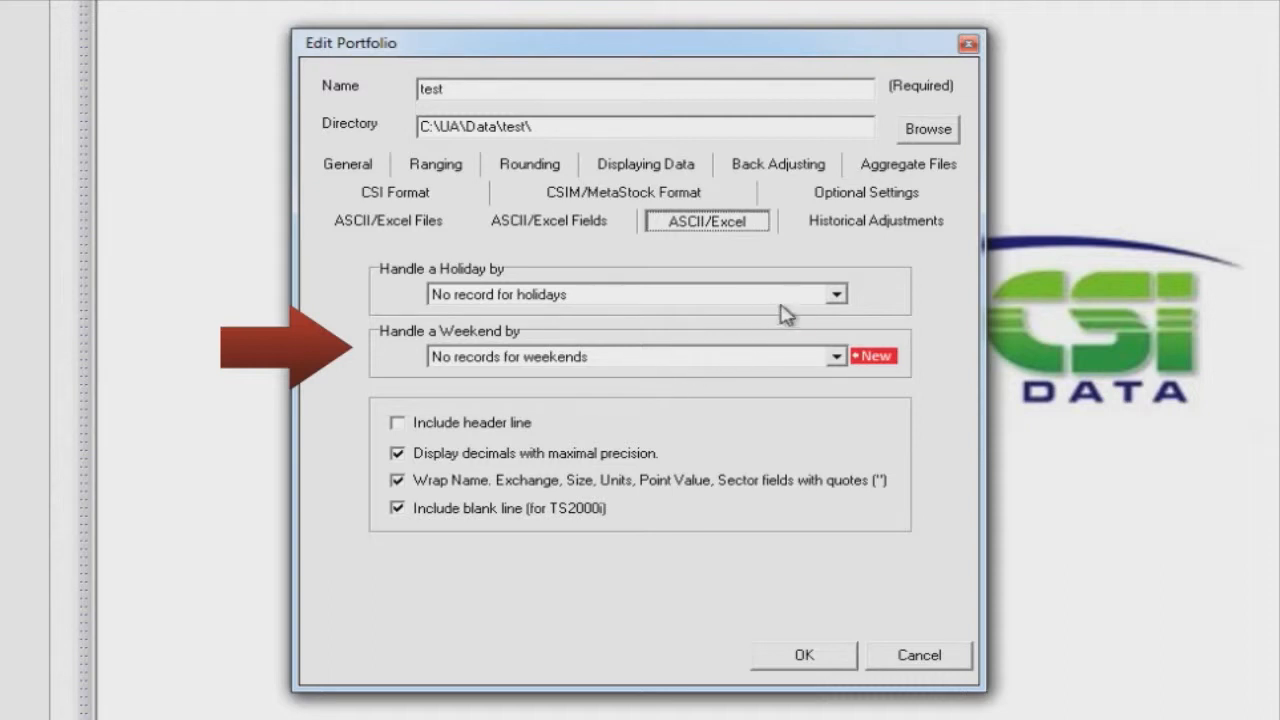
pyautogui.click(836, 297)
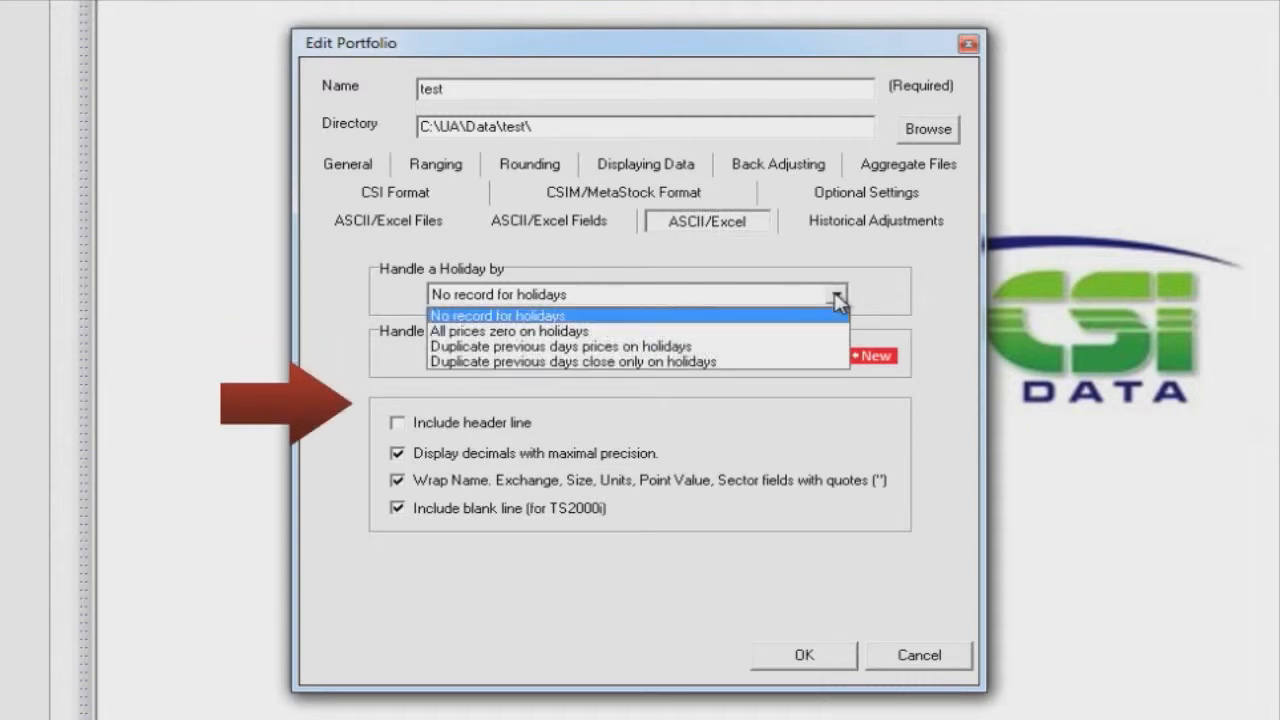
pyautogui.click(836, 298)
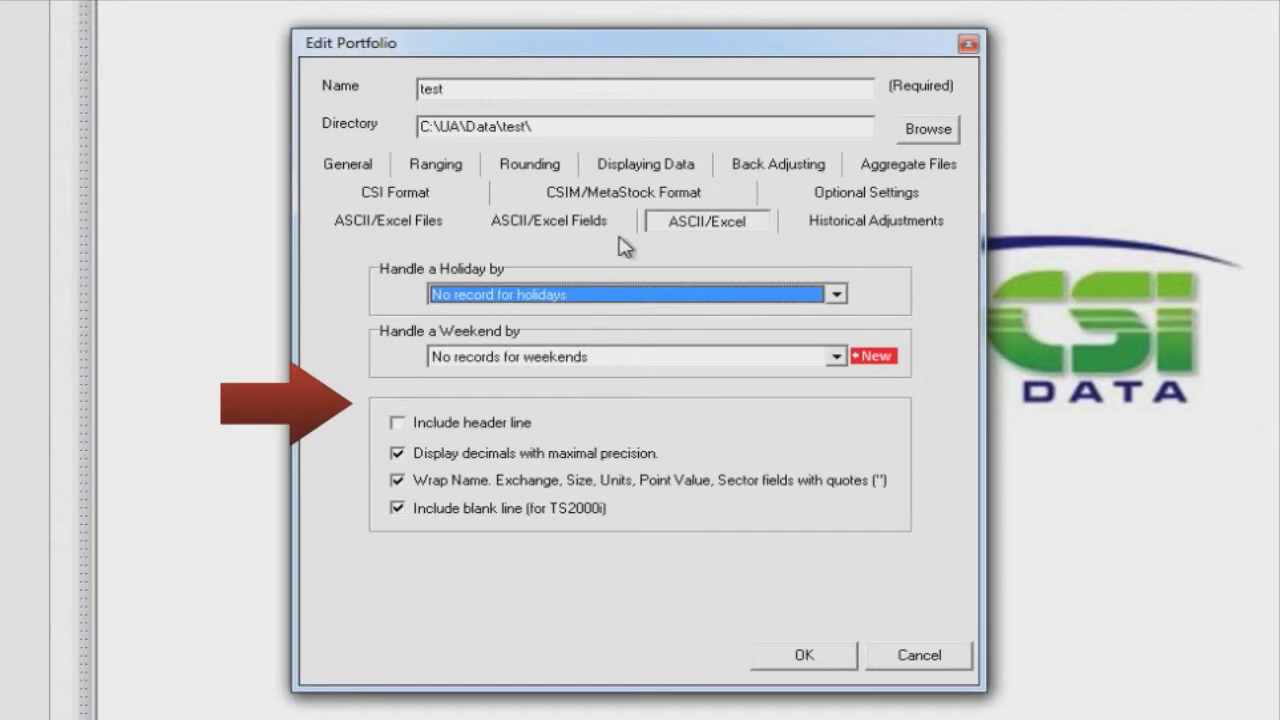
# Review the ASCII/Excel Fields, ASCII/Excel Files and CSIM/MetaStock Format settings, and close the test portfolio without saving
pyautogui.click(586, 224)
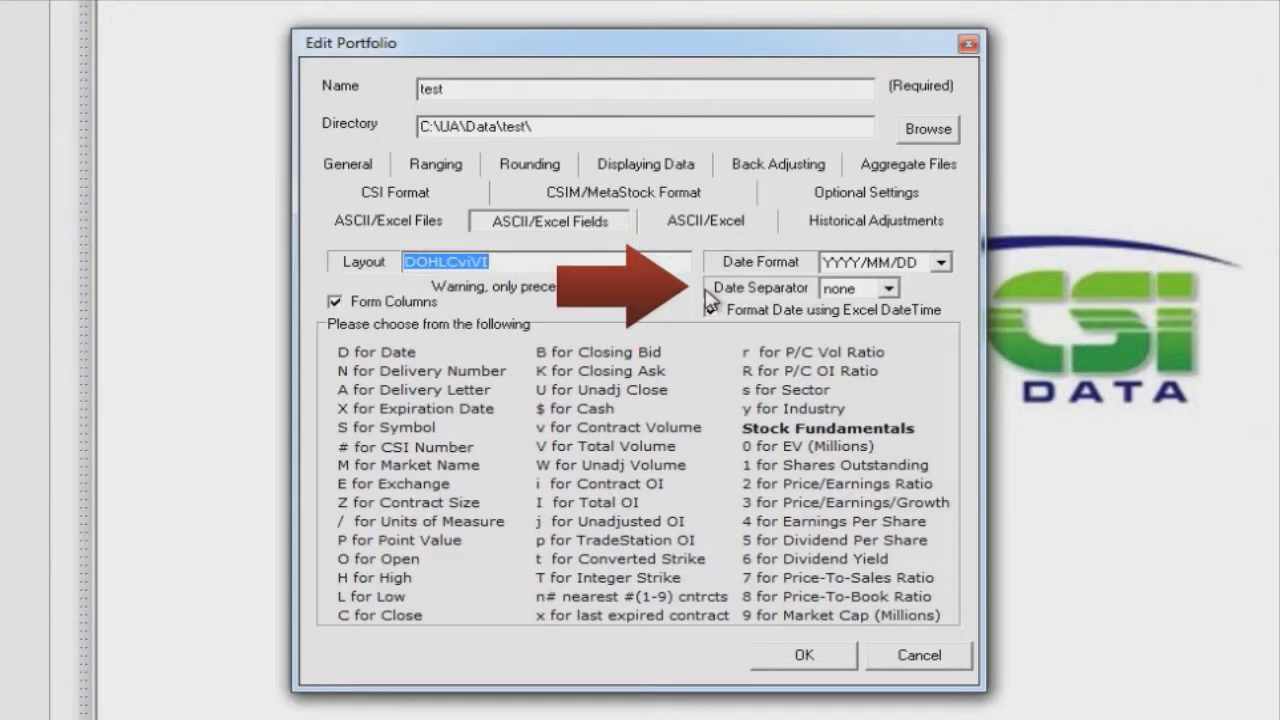
pyautogui.click(441, 229)
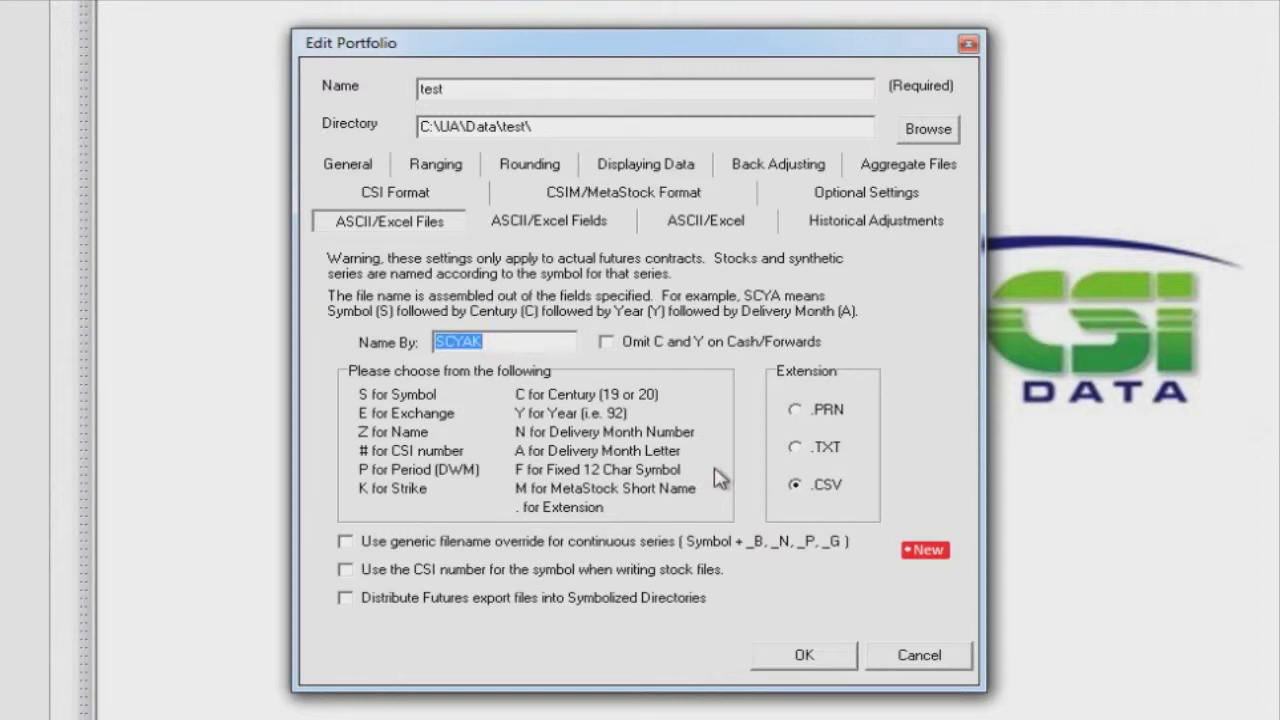
pyautogui.click(612, 196)
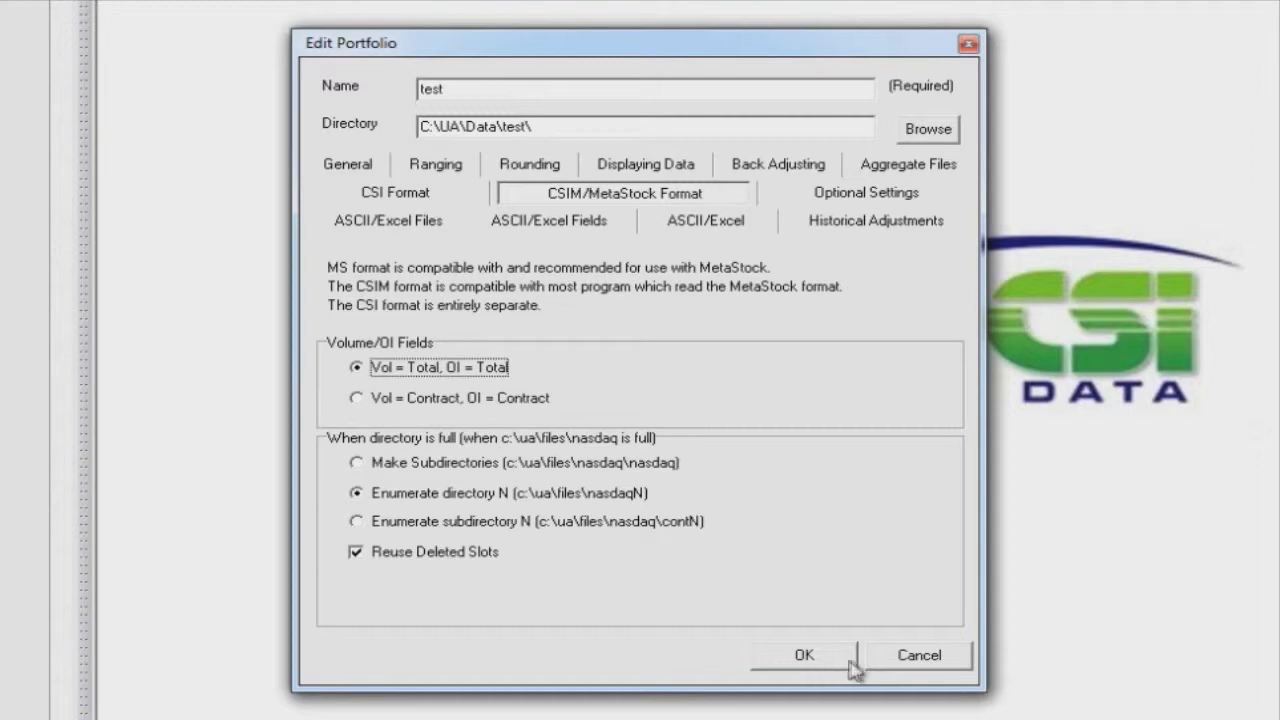
pyautogui.click(915, 660)
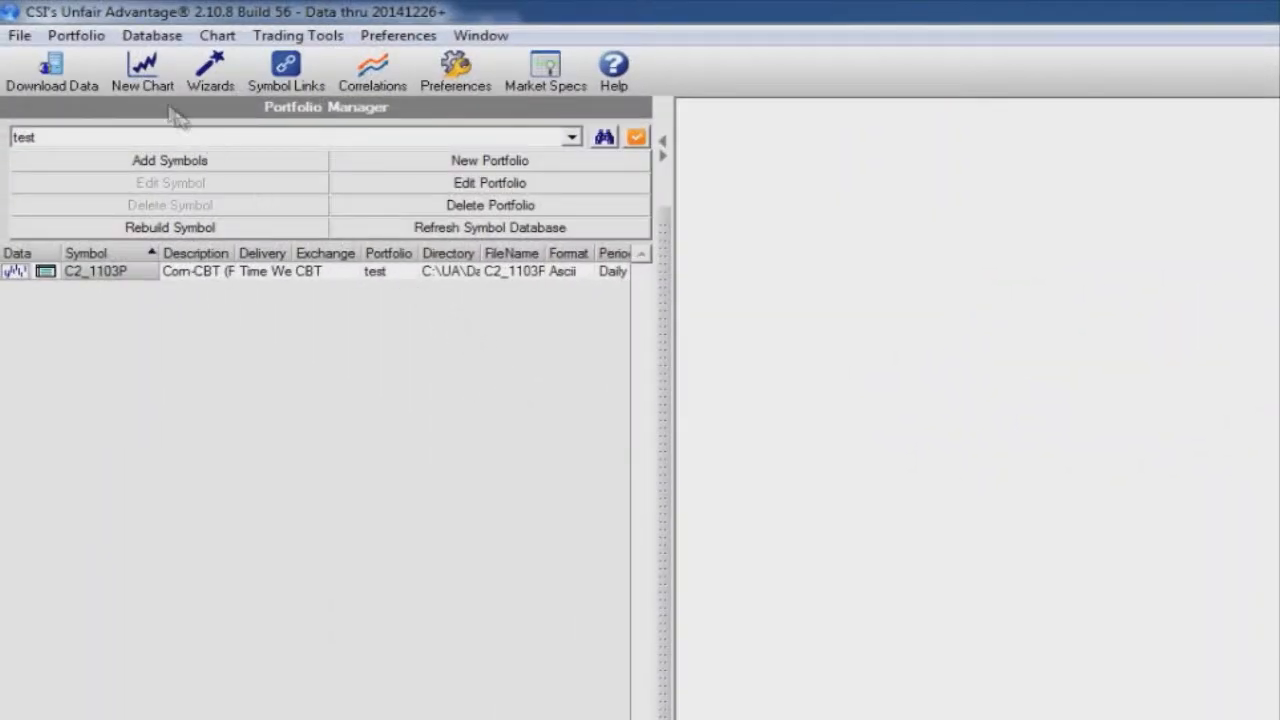
# Look over the vendor and custom portfolio import options, and load CSI_Symbol_Import from the Desktop into an ASCII symbol import
pyautogui.click(76, 35)
pyautogui.moveTo(120, 168)
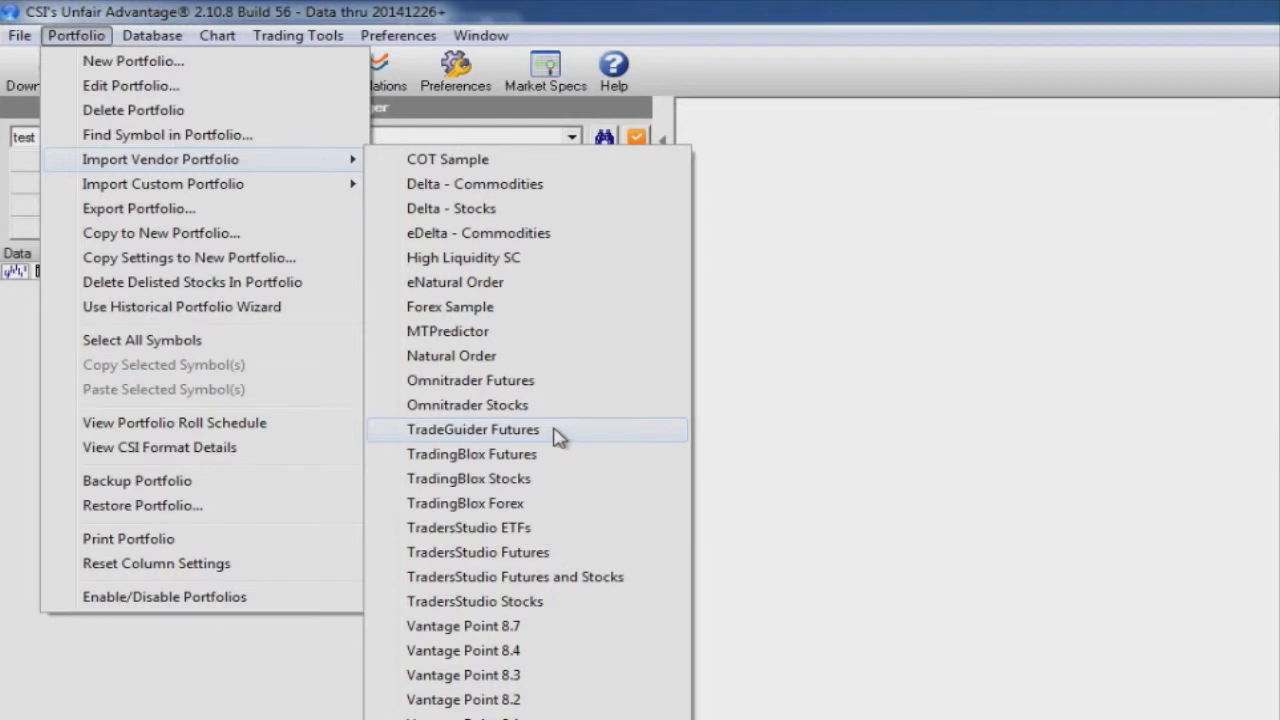
pyautogui.moveTo(310, 190)
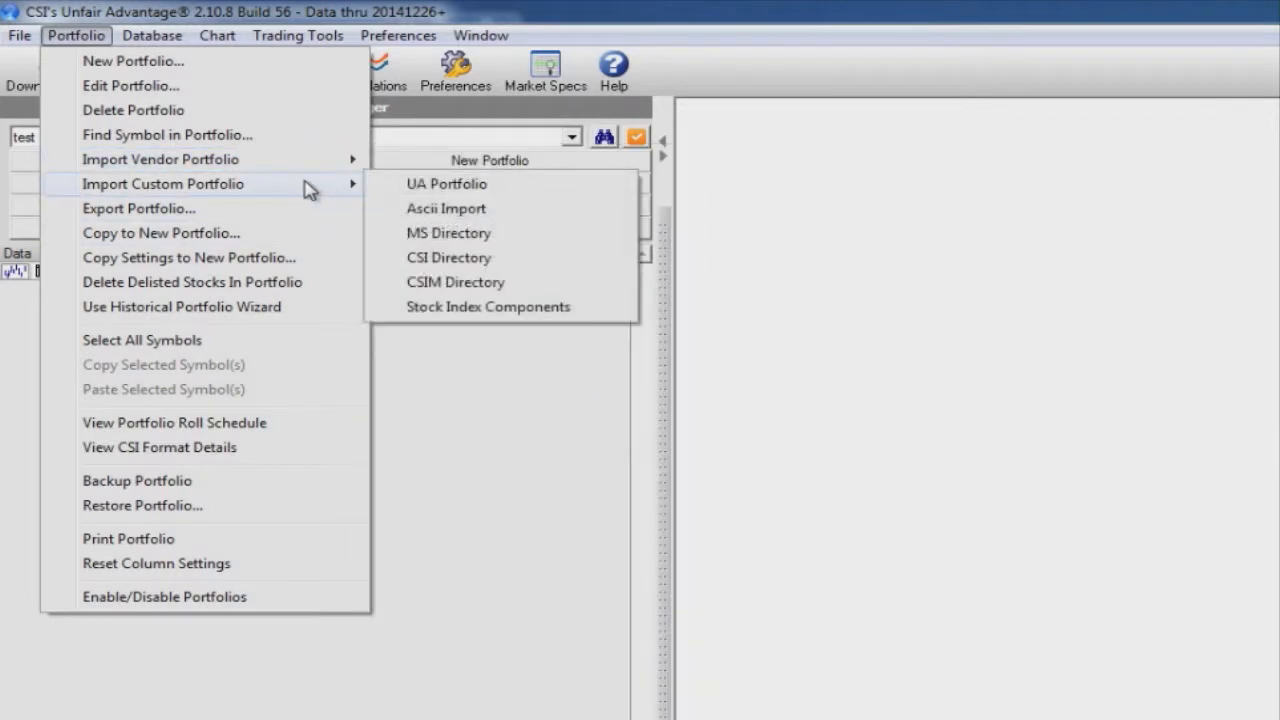
pyautogui.click(522, 218)
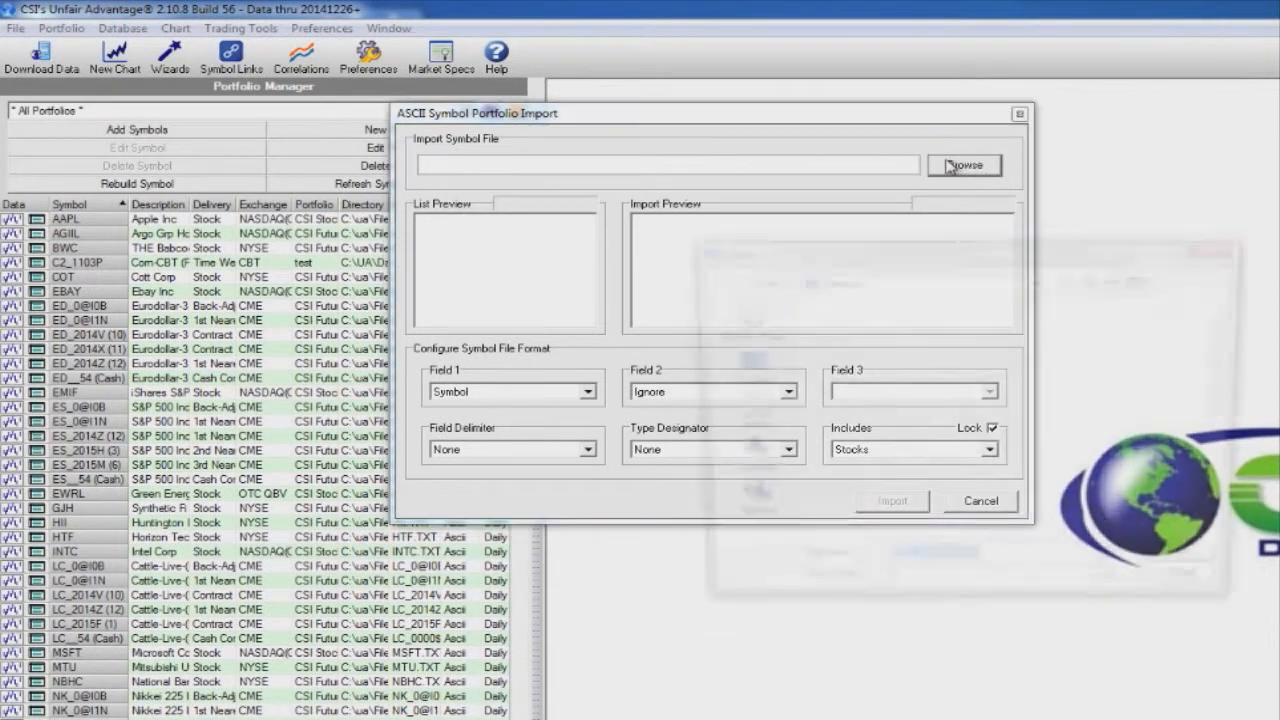
pyautogui.click(962, 165)
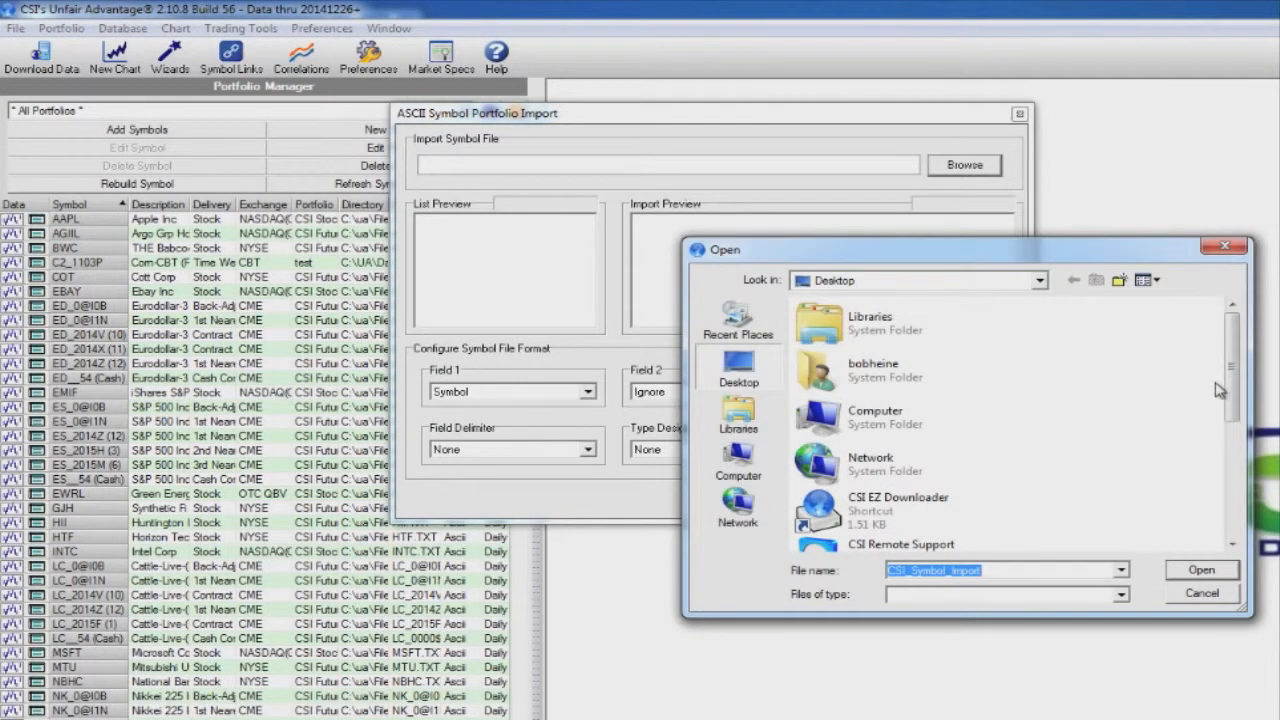
pyautogui.moveTo(1232, 395); pyautogui.dragTo(1212, 527)
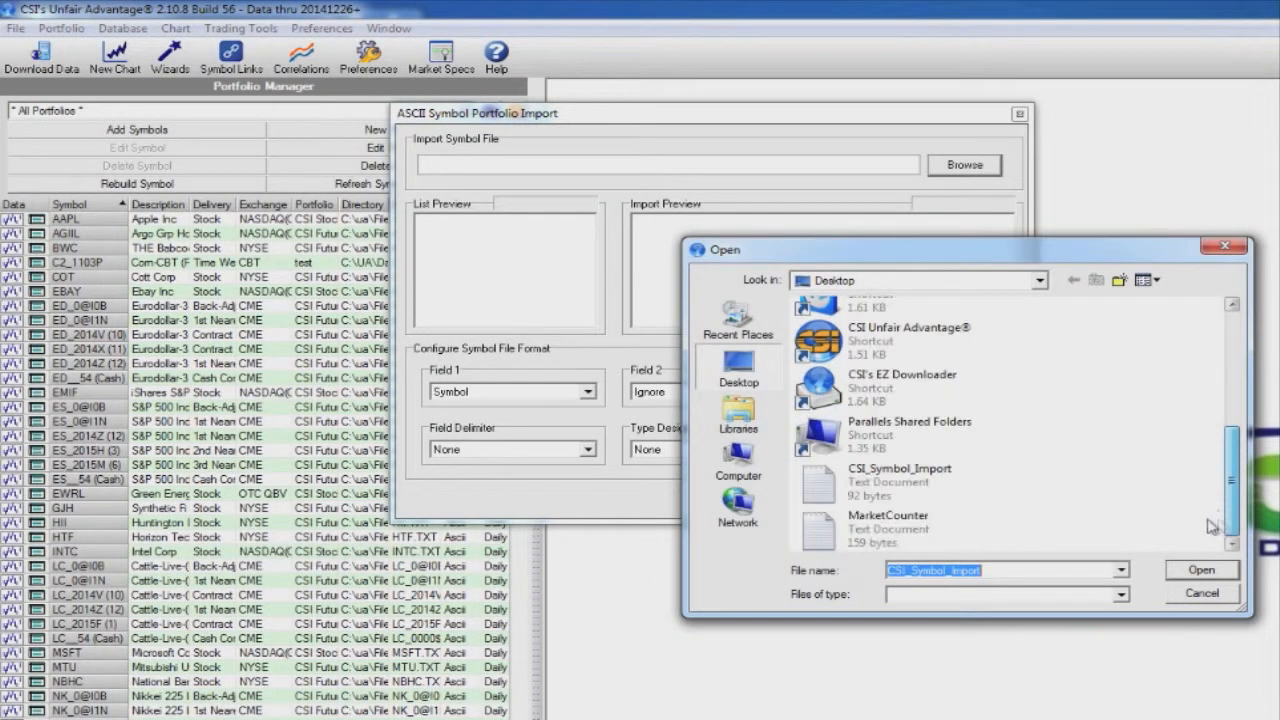
pyautogui.click(868, 490)
pyautogui.click(1200, 572)
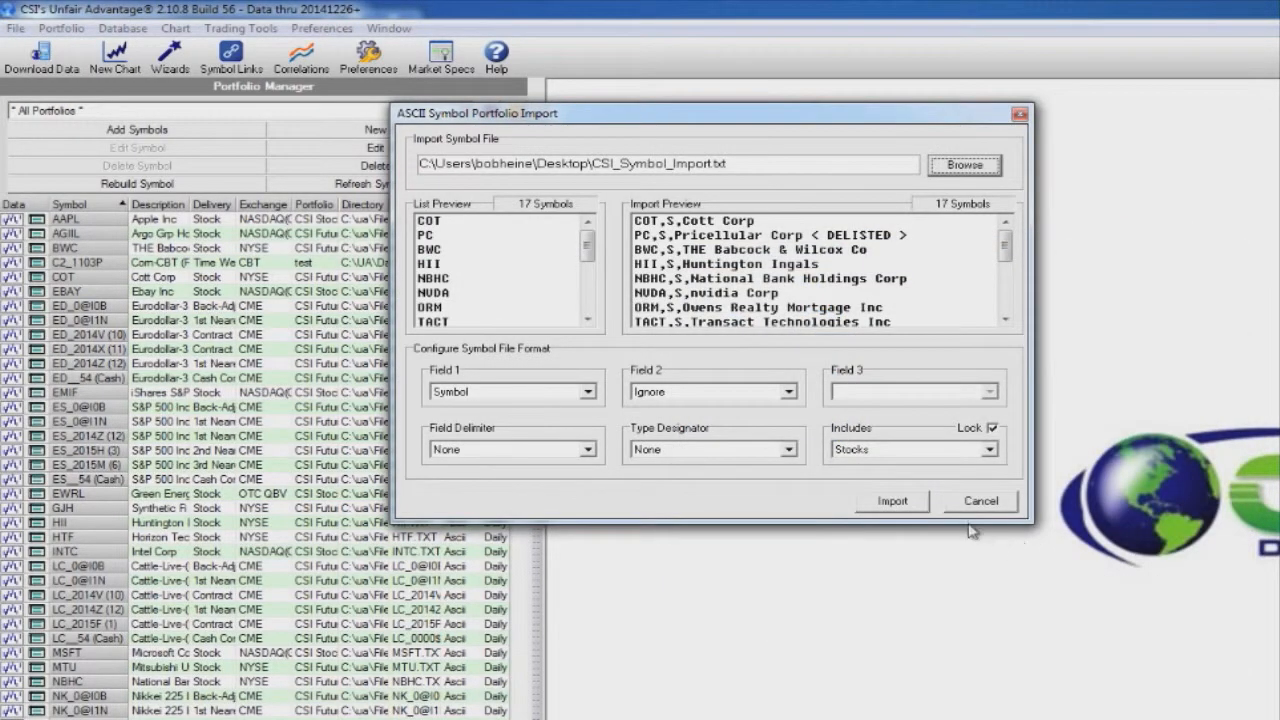
# Import the listed stocks into the CSI Futures Sample portfolio as daily ASCII, overwriting existing symbols and declining to build the exported databases
pyautogui.click(899, 505)
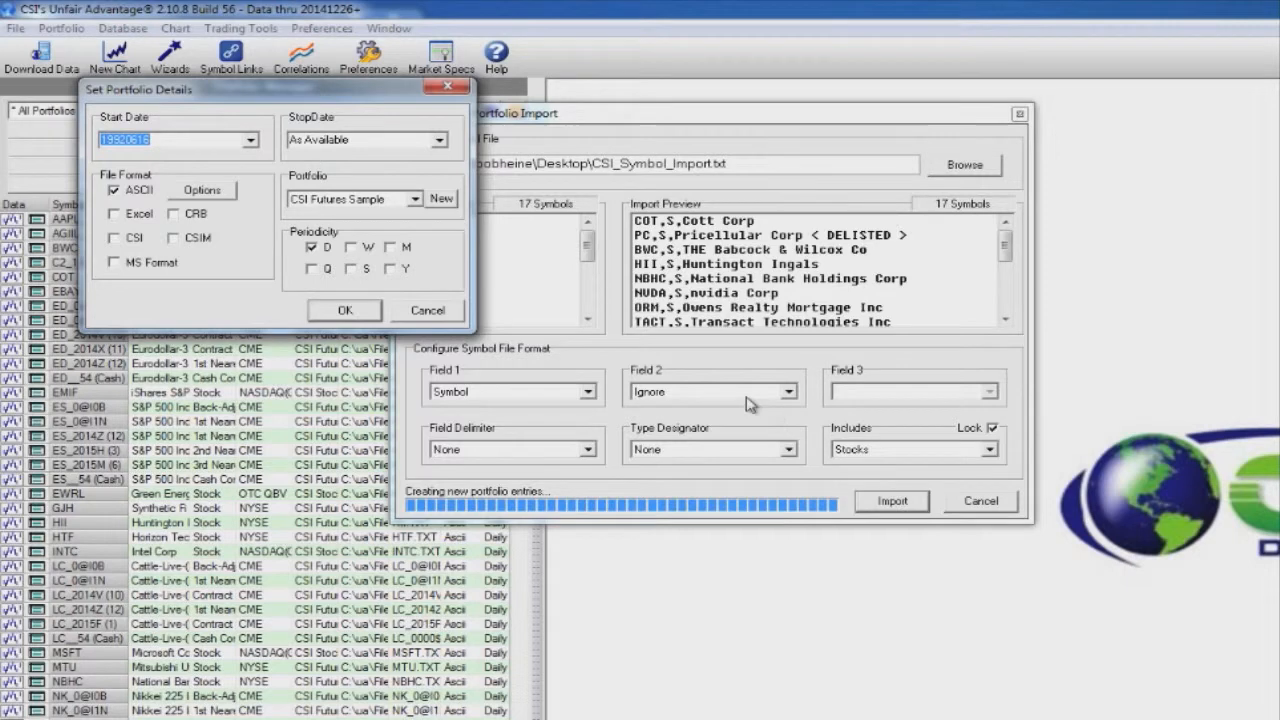
pyautogui.click(362, 312)
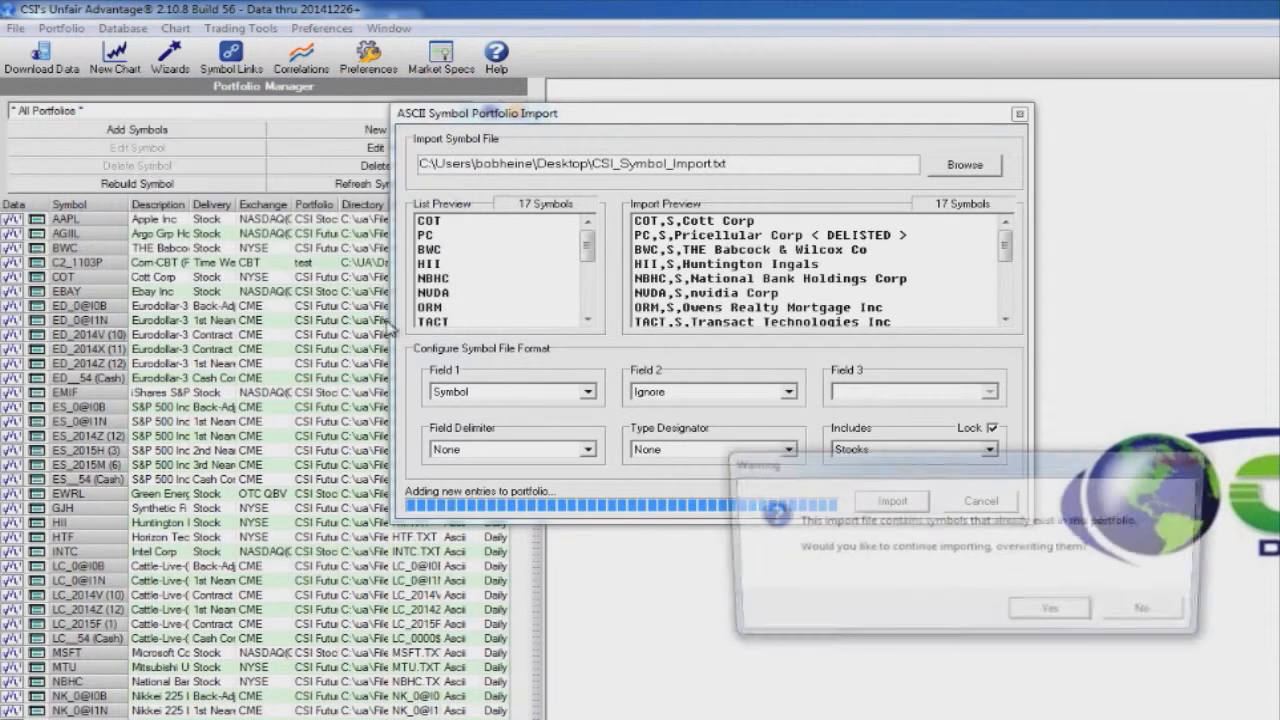
pyautogui.click(1058, 614)
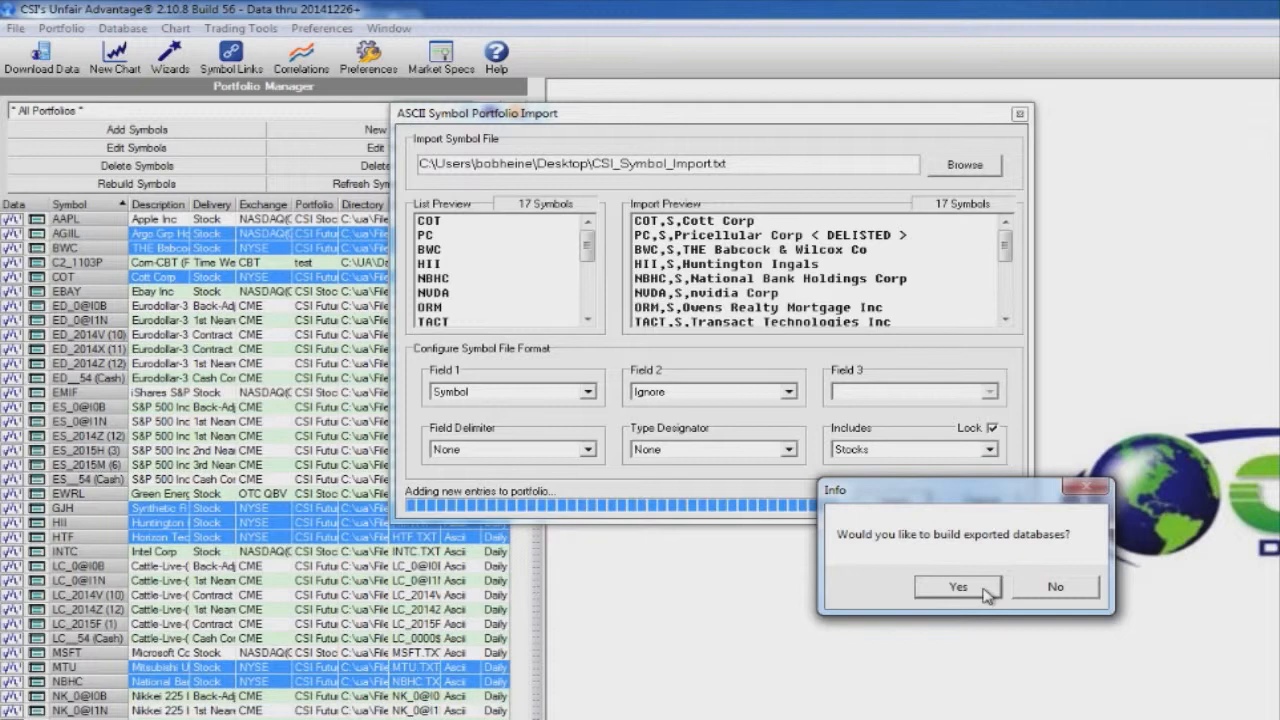
pyautogui.click(1037, 596)
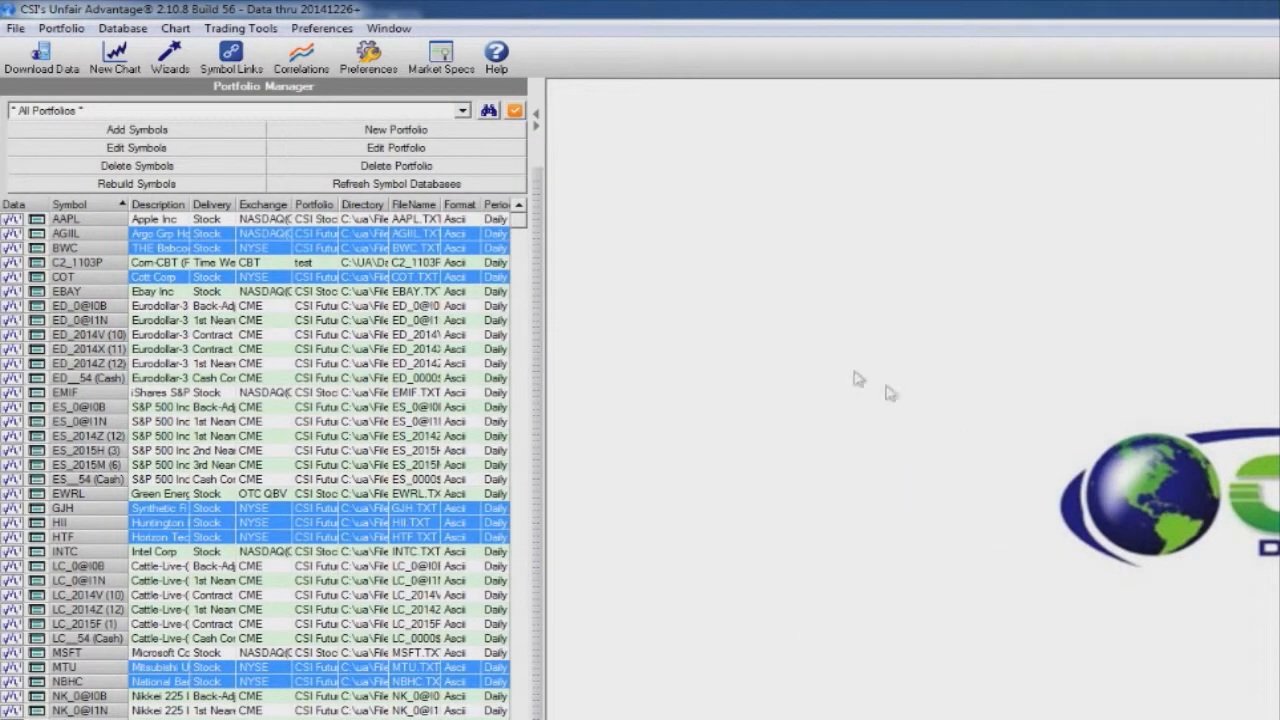
# Look at the custom portfolio import from a CSIM directory, and cancel the folder selection
pyautogui.click(77, 35)
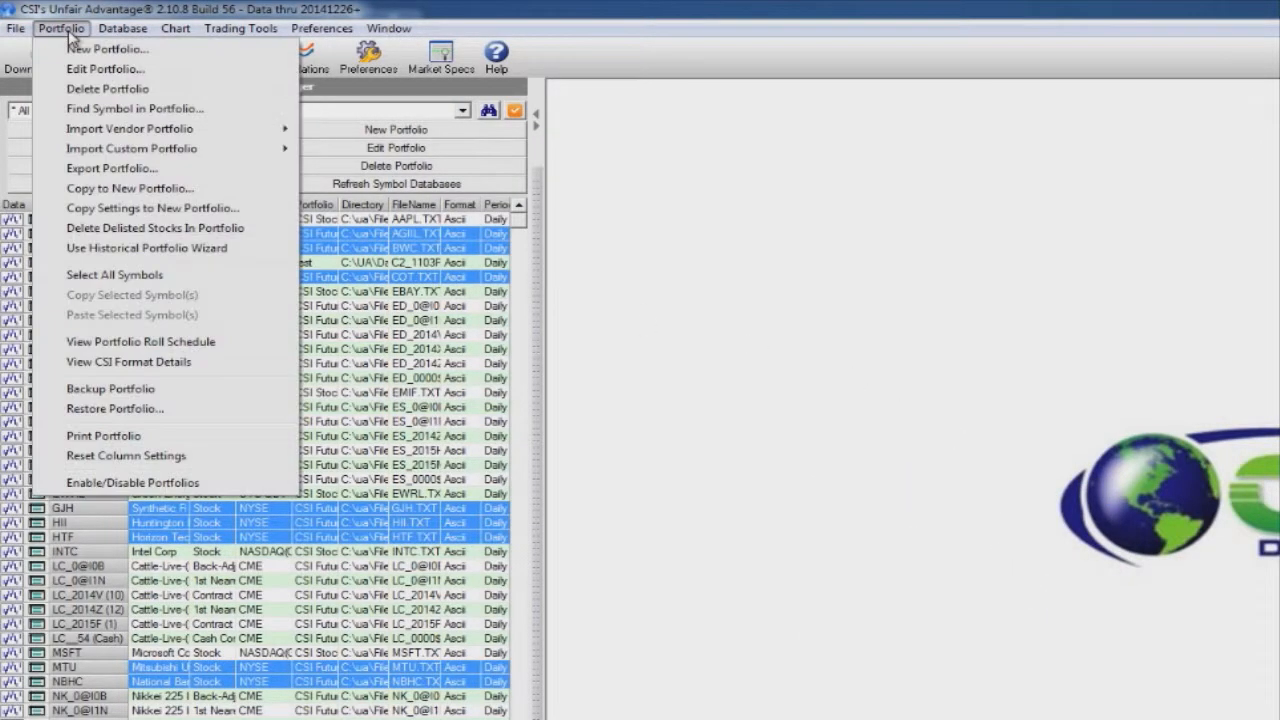
pyautogui.moveTo(141, 150)
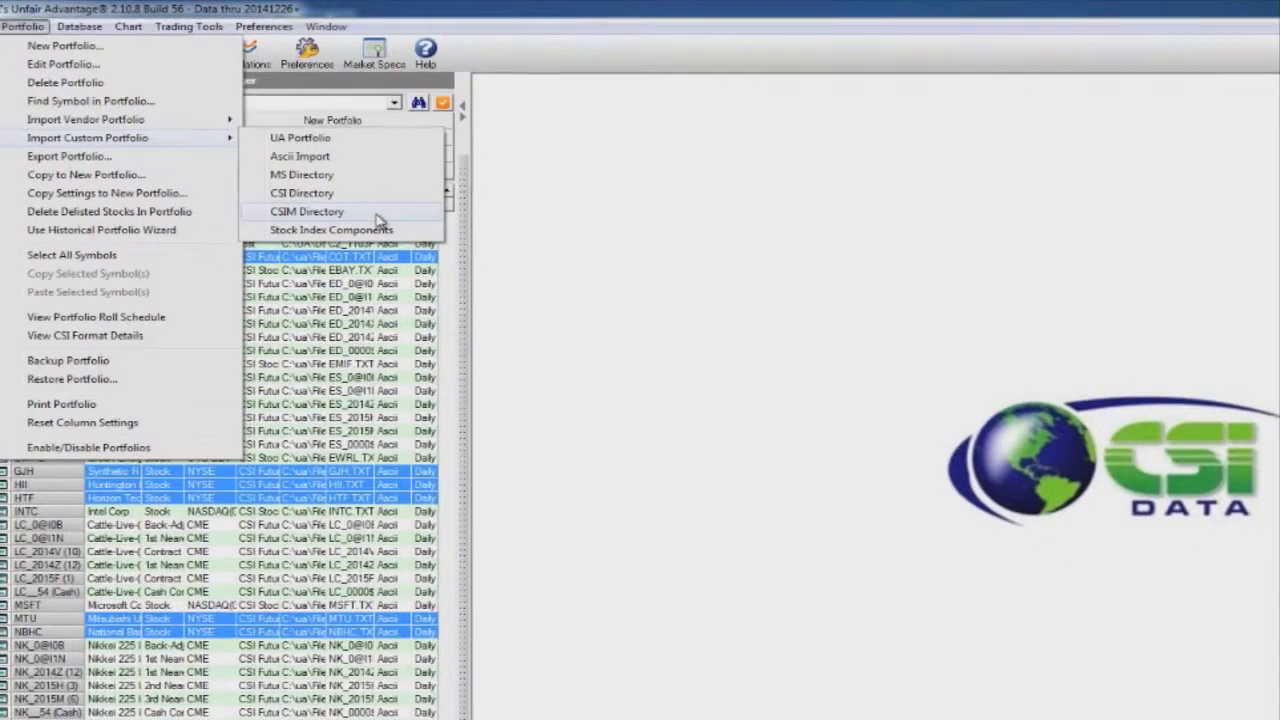
pyautogui.click(377, 213)
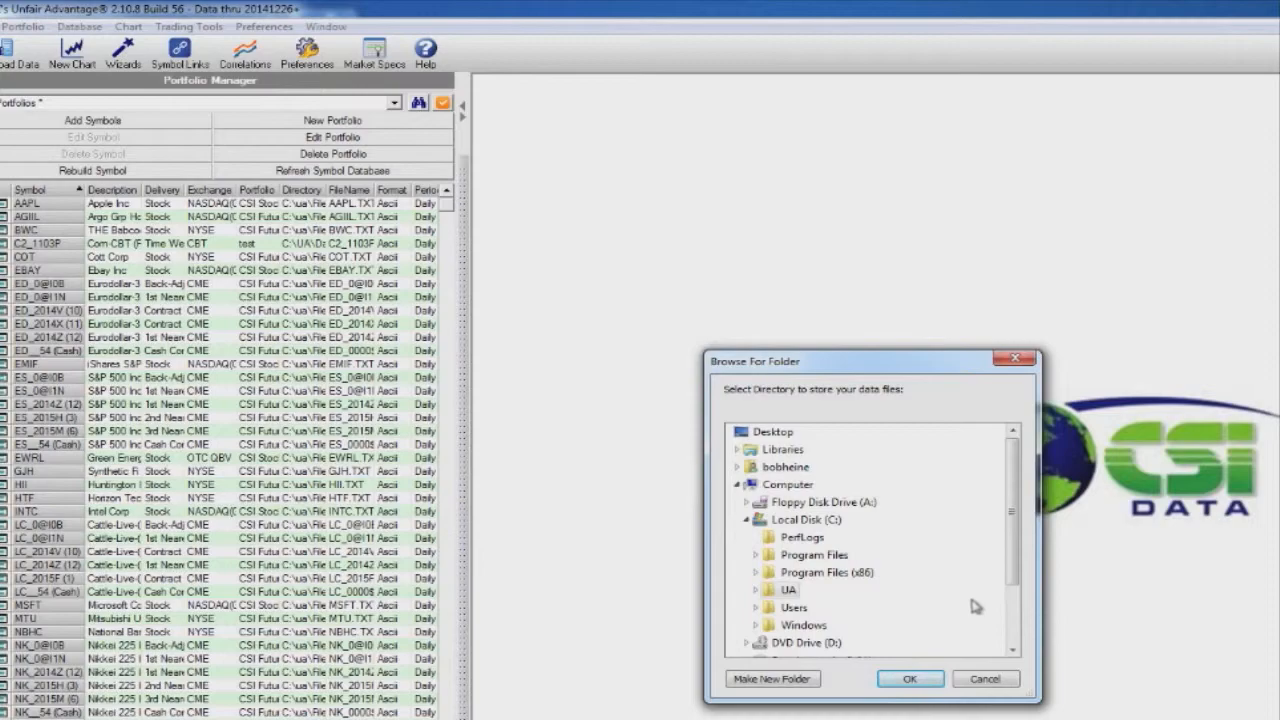
pyautogui.click(984, 678)
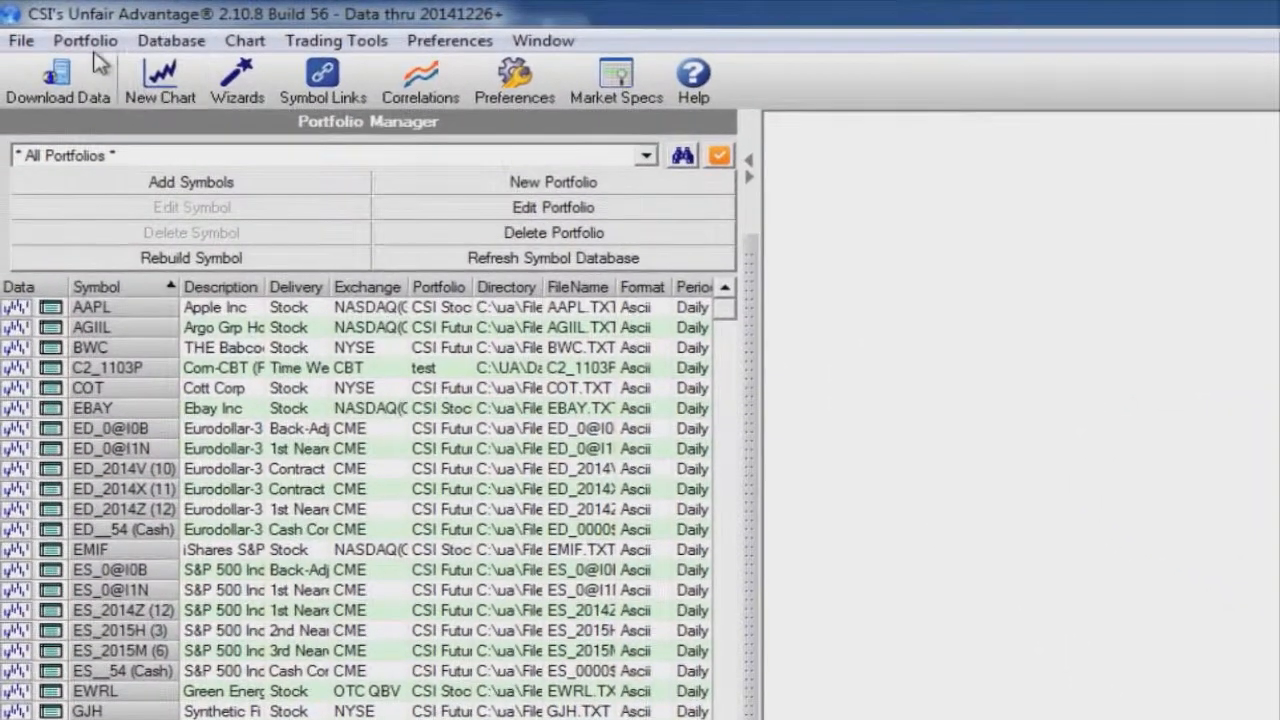
# Start a custom portfolio import of stock index components with NASDAQ 100 (^NDX) as the index
pyautogui.click(74, 37)
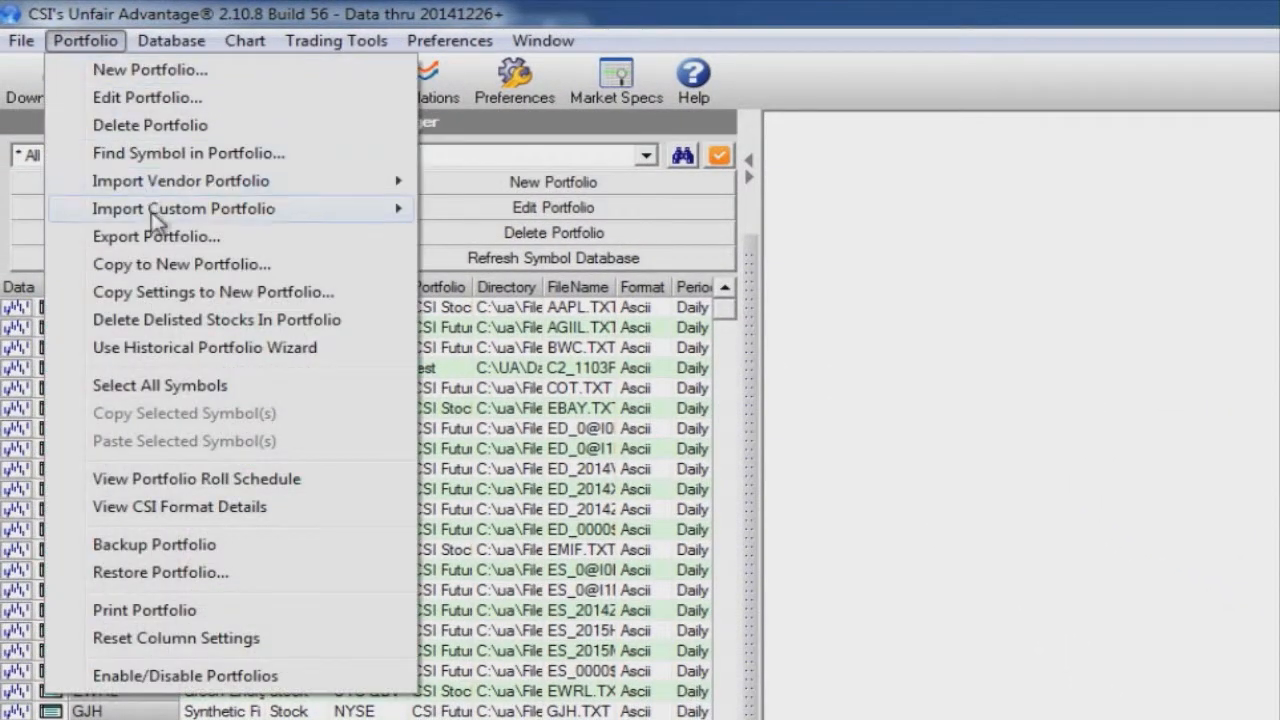
pyautogui.moveTo(157, 220)
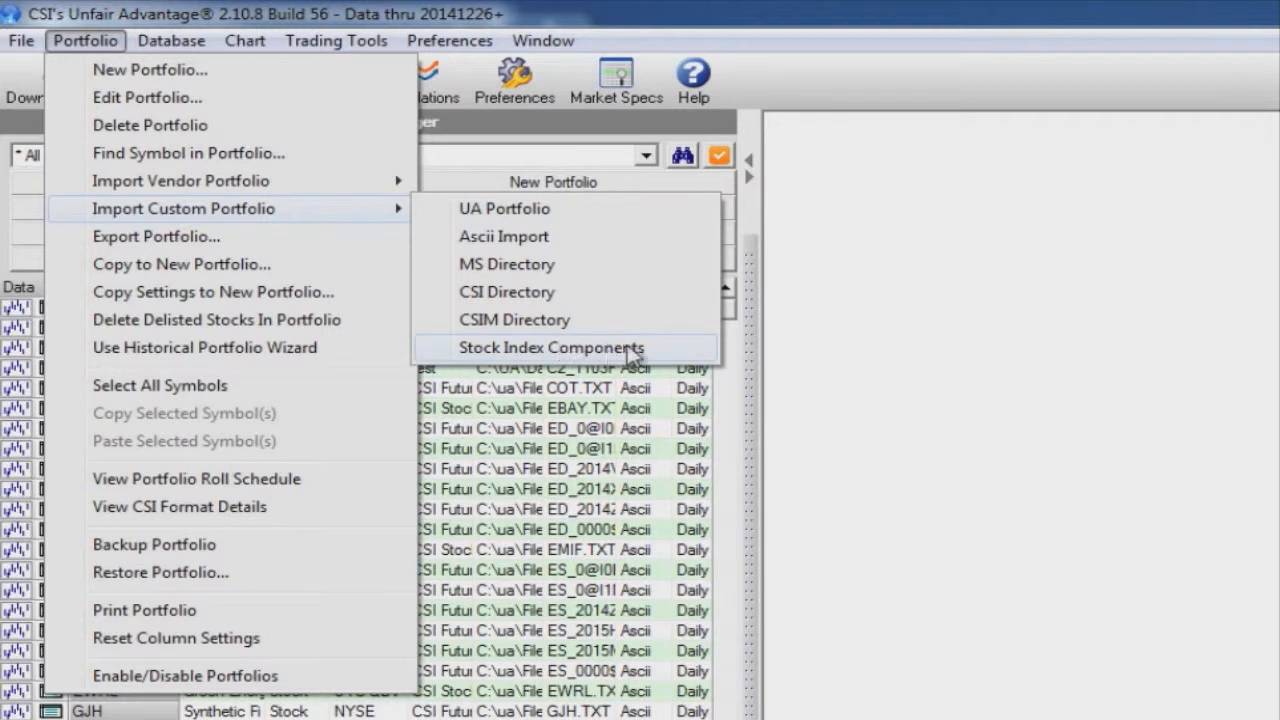
pyautogui.click(676, 357)
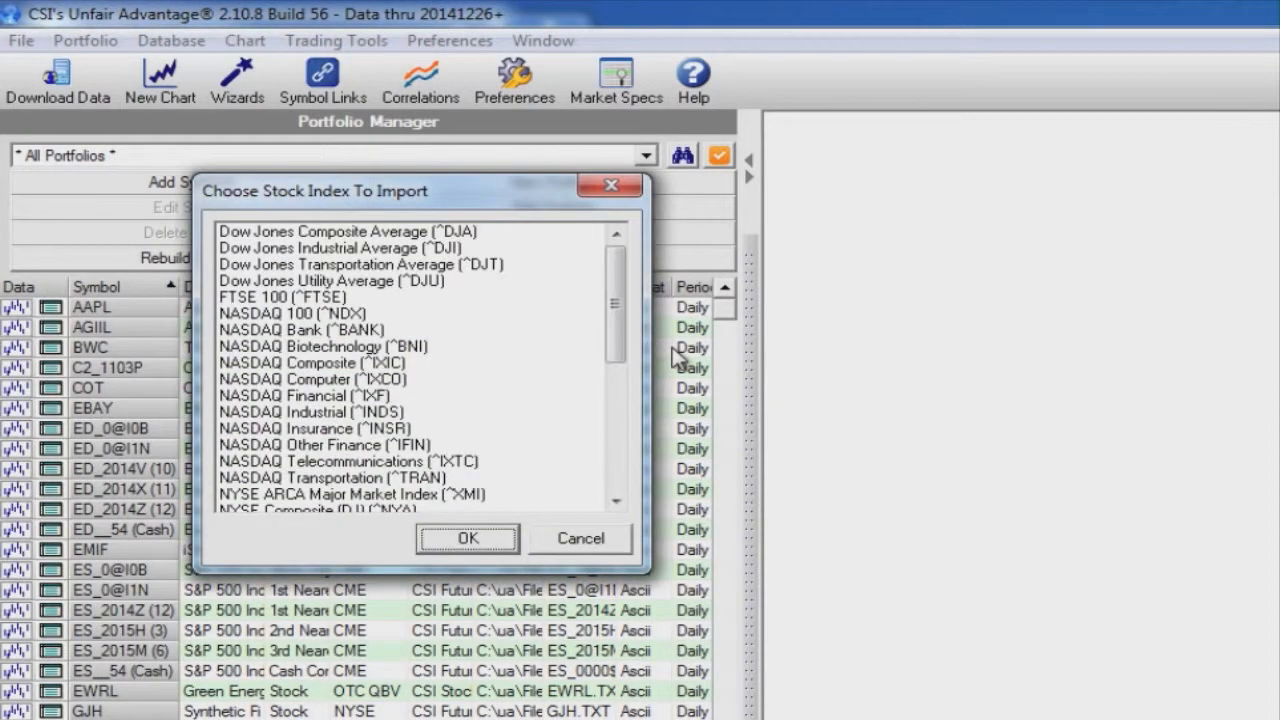
pyautogui.click(382, 316)
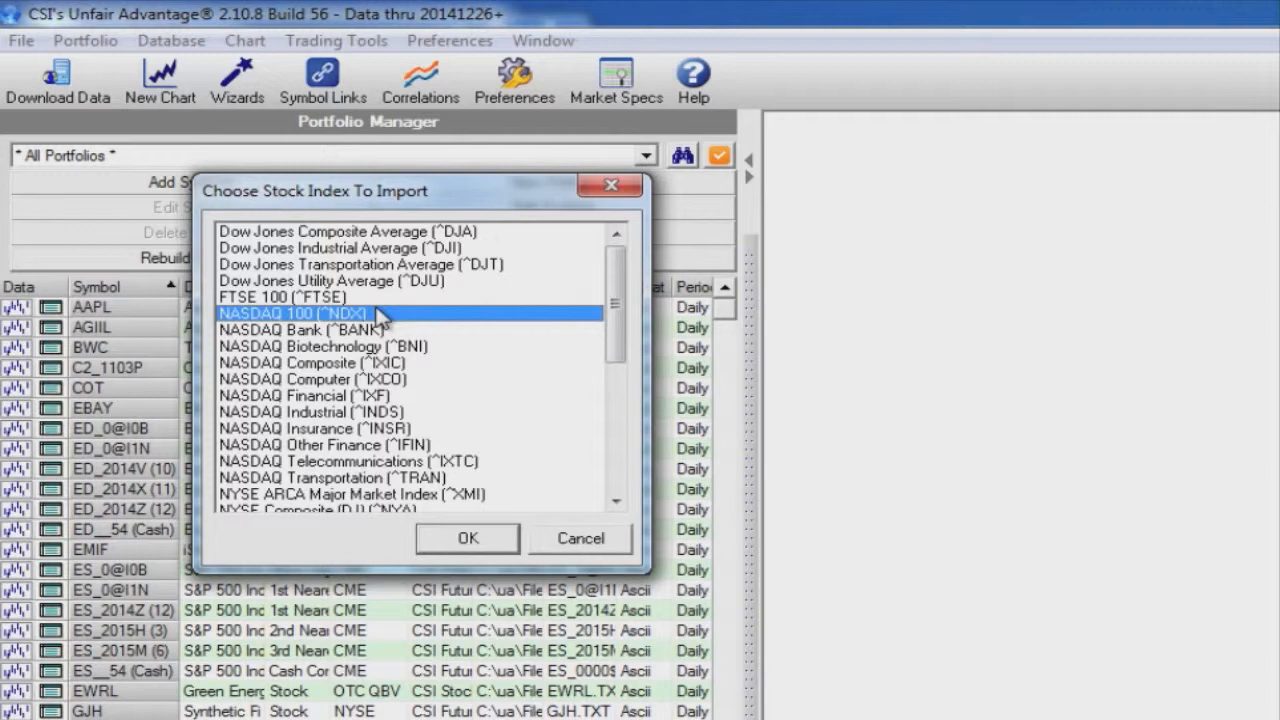
pyautogui.click(470, 540)
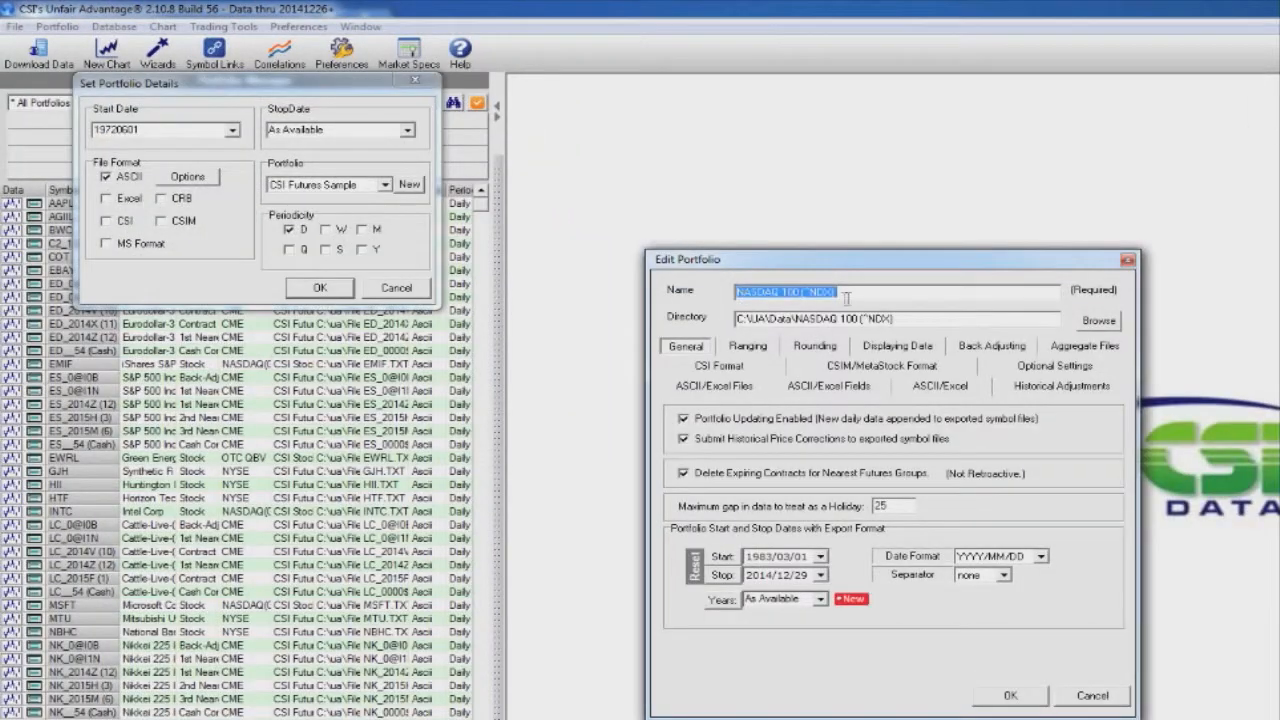
# Create the NASDAQ 100 (^NDX) portfolio with daily ASCII files, and decline to build the exported databases
pyautogui.click(1008, 695)
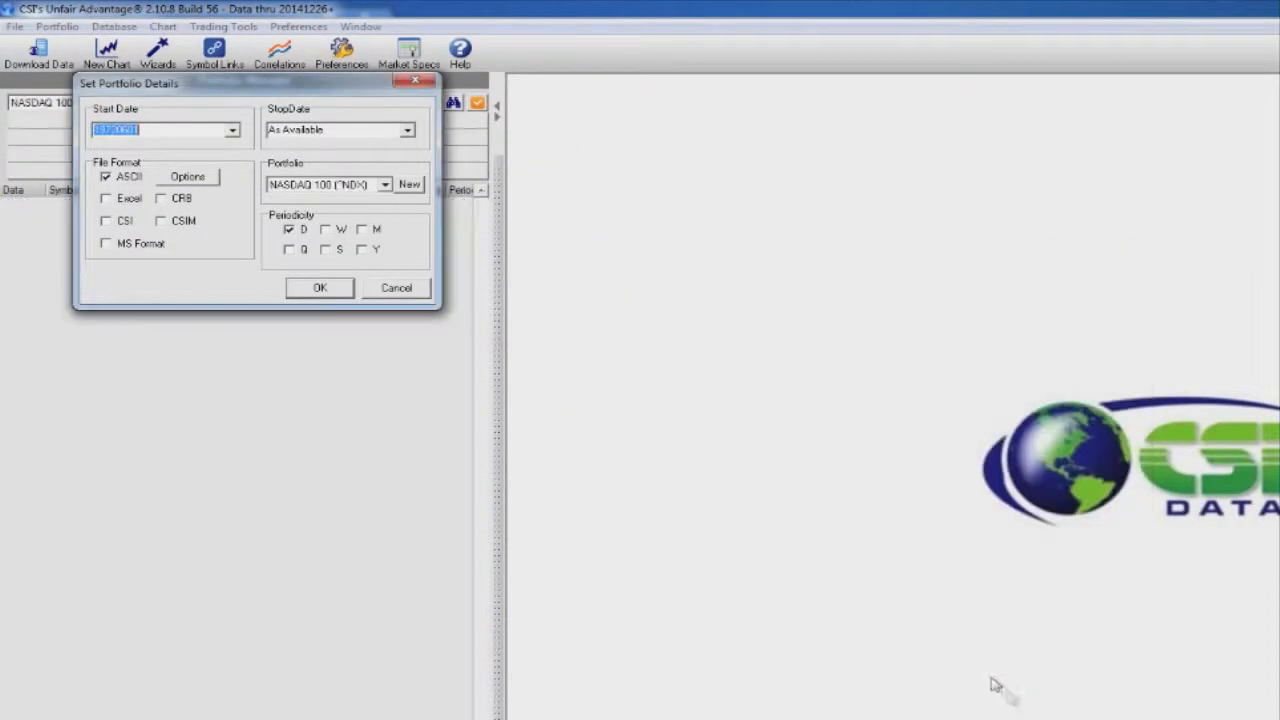
pyautogui.click(323, 287)
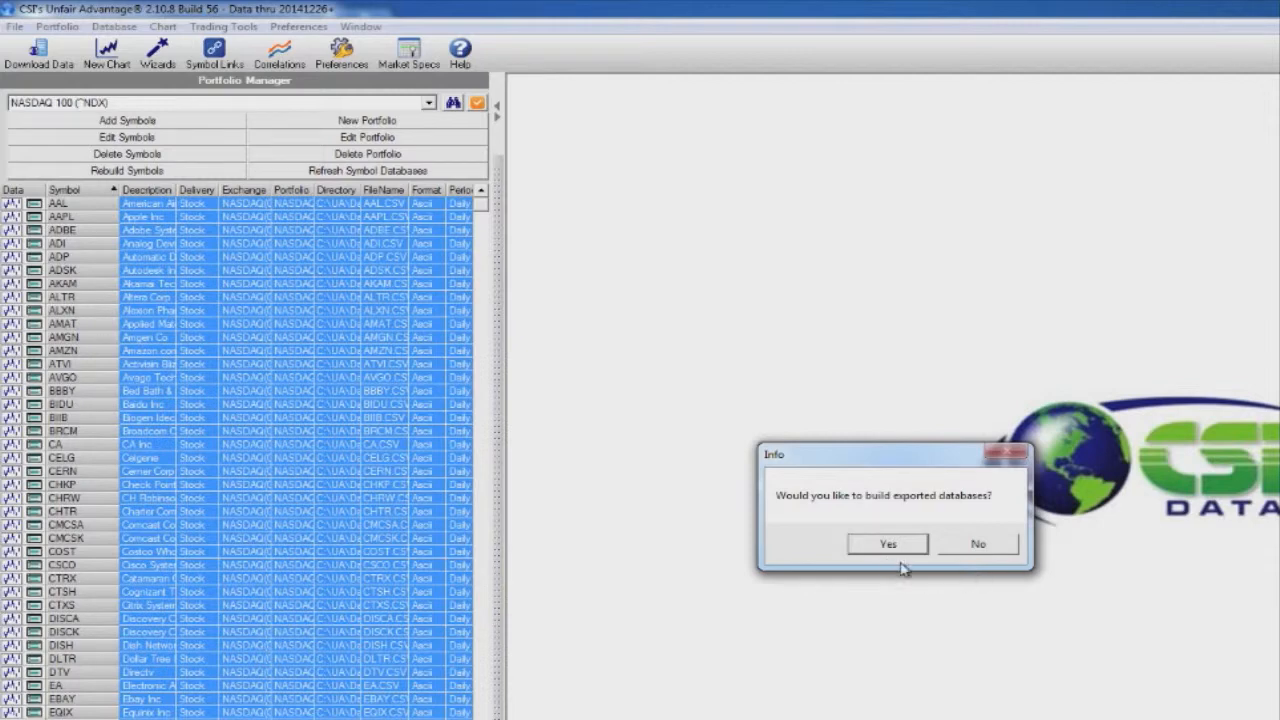
pyautogui.click(975, 548)
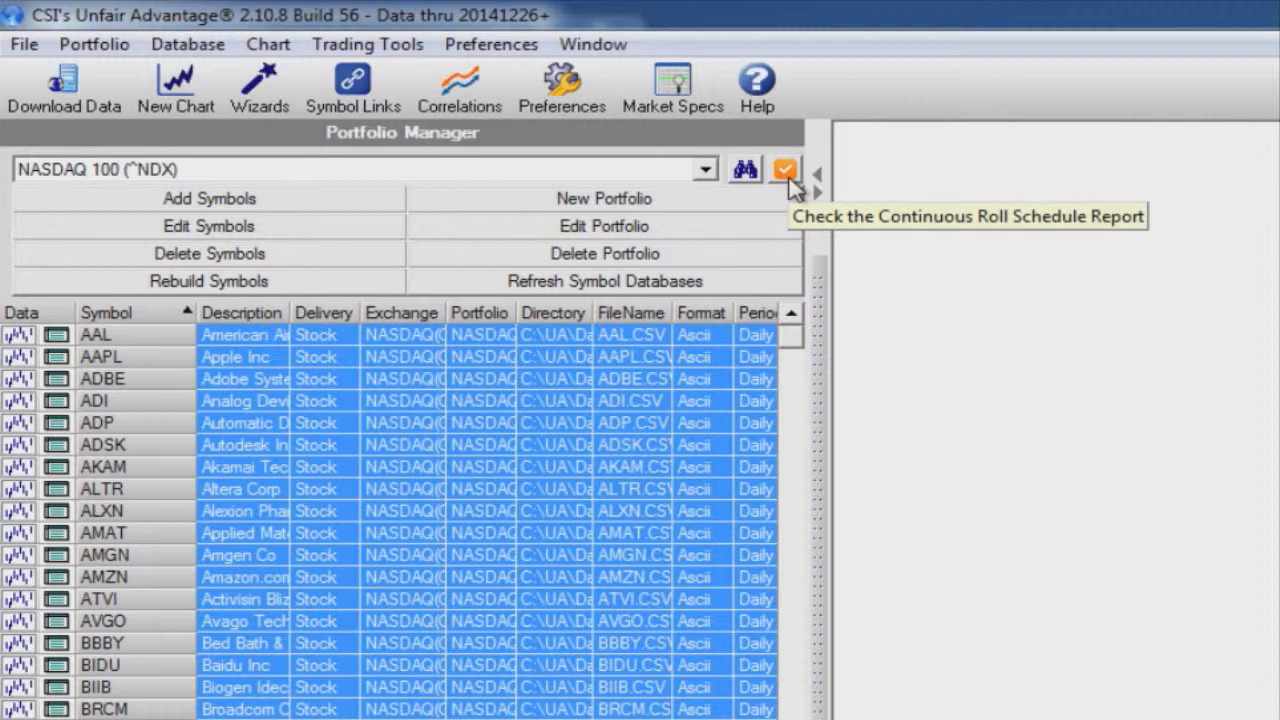
# Generate the Continuous Roll Schedule Report for the CSI Futures Sample portfolio
pyautogui.click(787, 176)
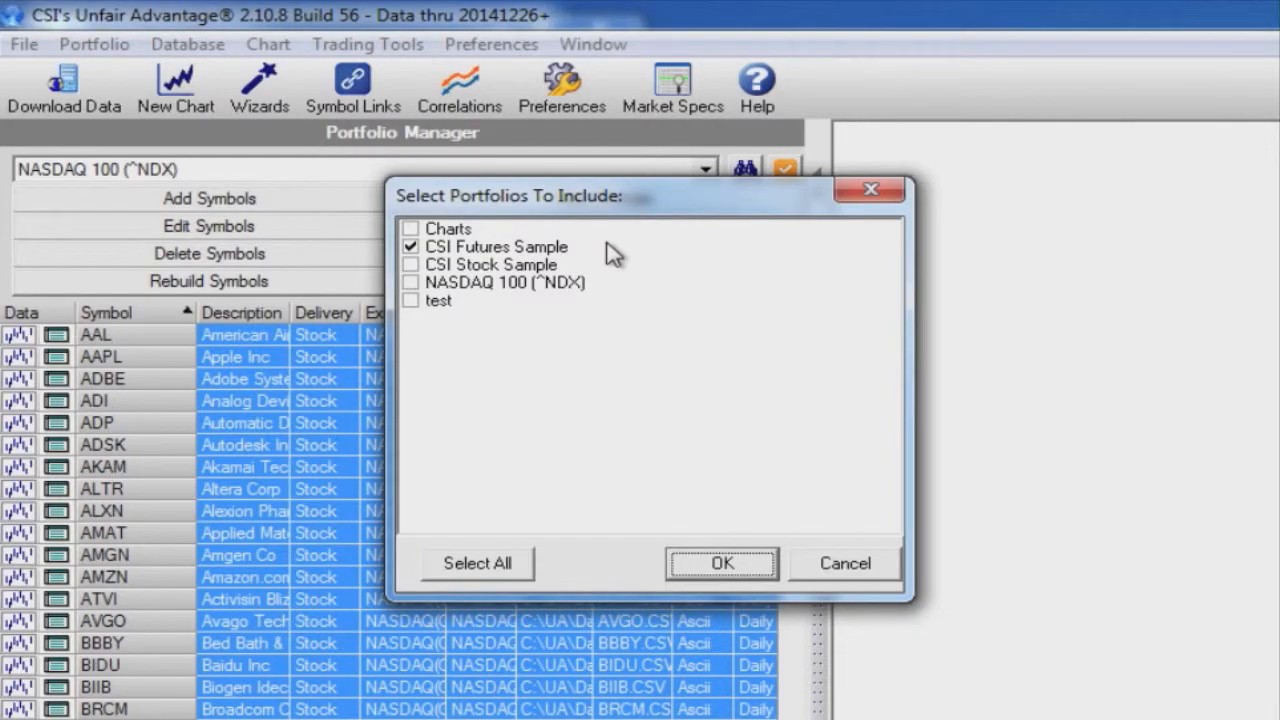
pyautogui.click(720, 565)
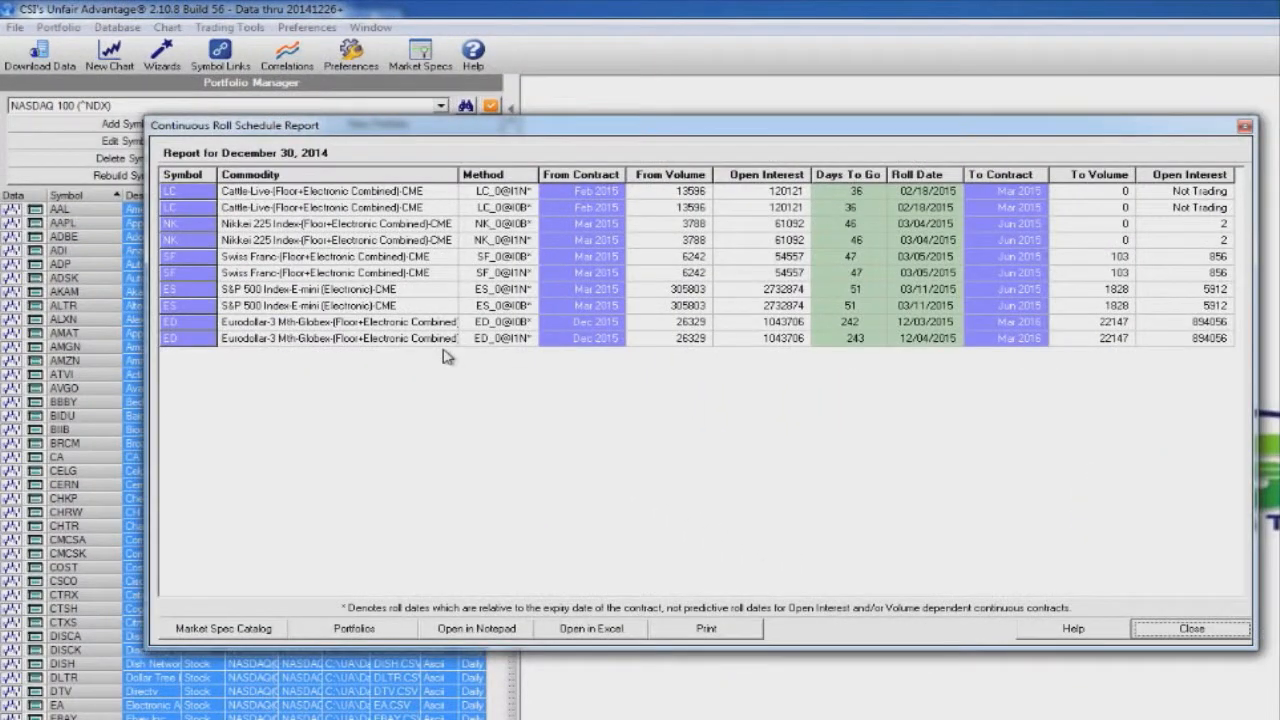